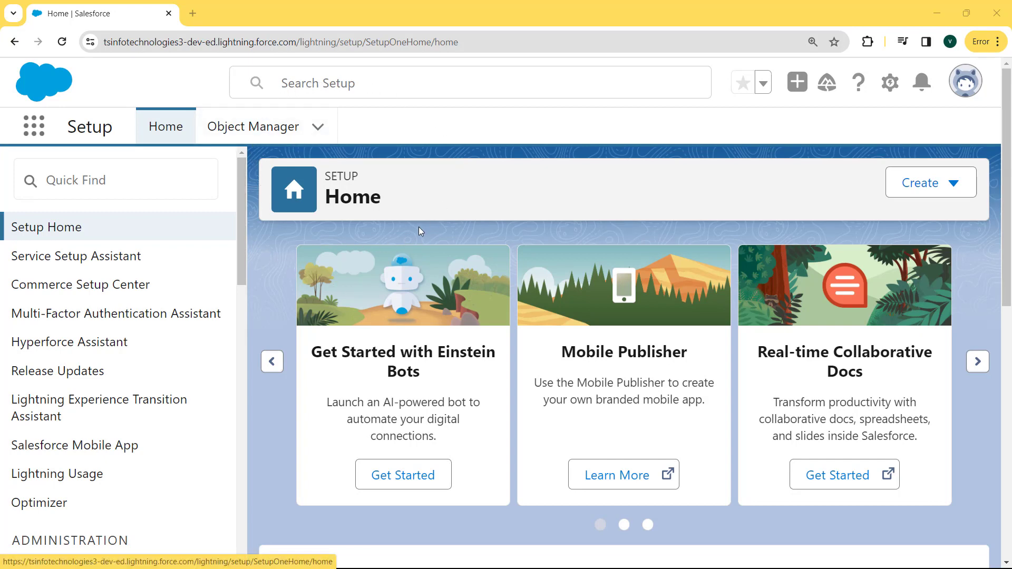
Open Setup's Object Manager, search for "opport" and open the Opportunity object
click(889, 85)
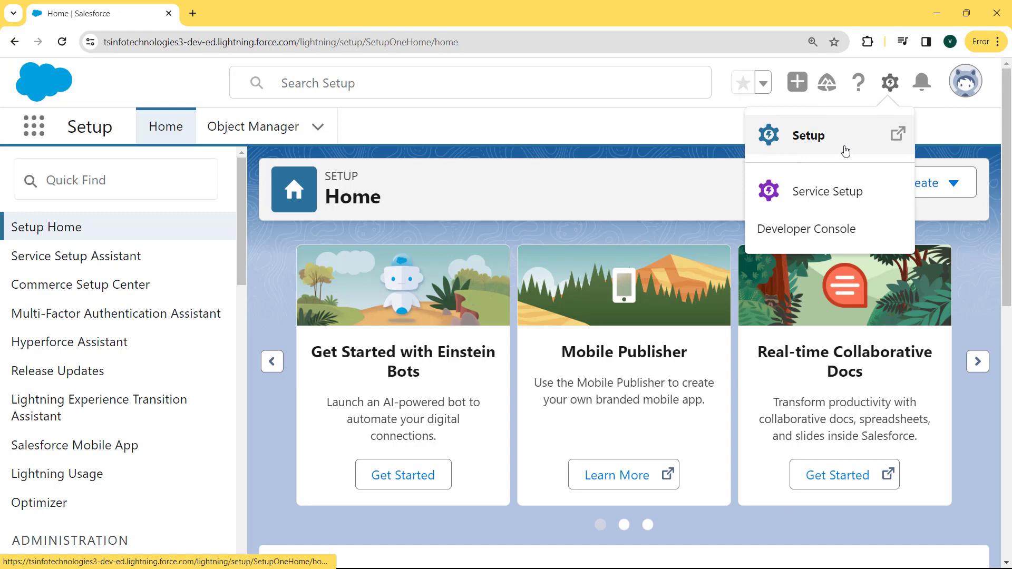
click(816, 144)
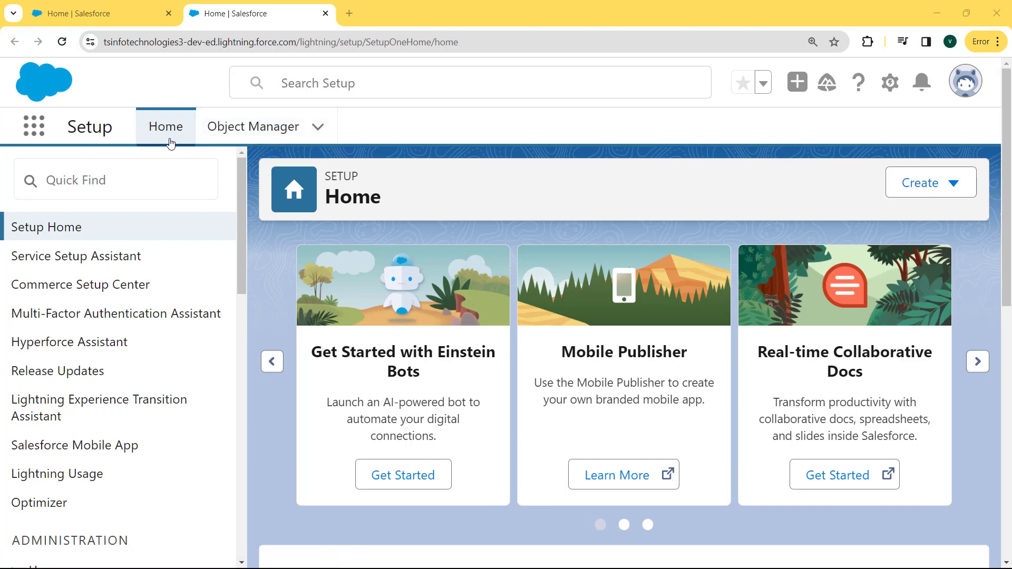
click(279, 128)
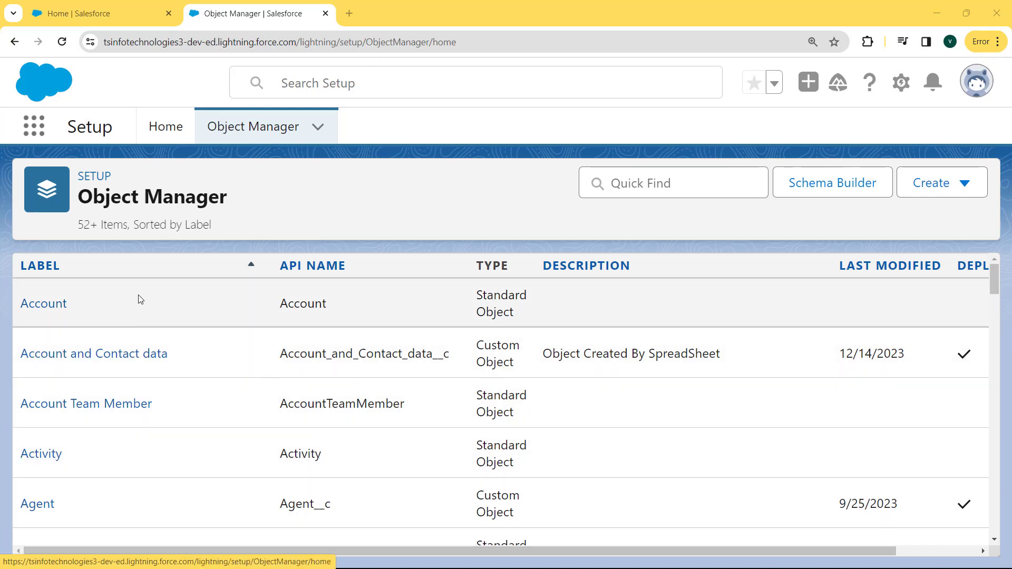
click(697, 184)
text(opport)
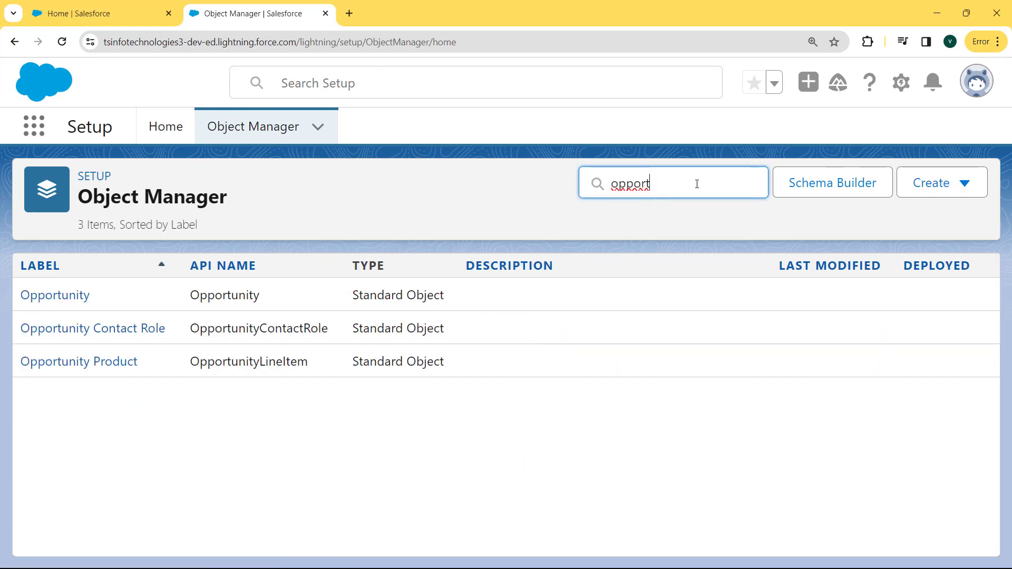
click(51, 297)
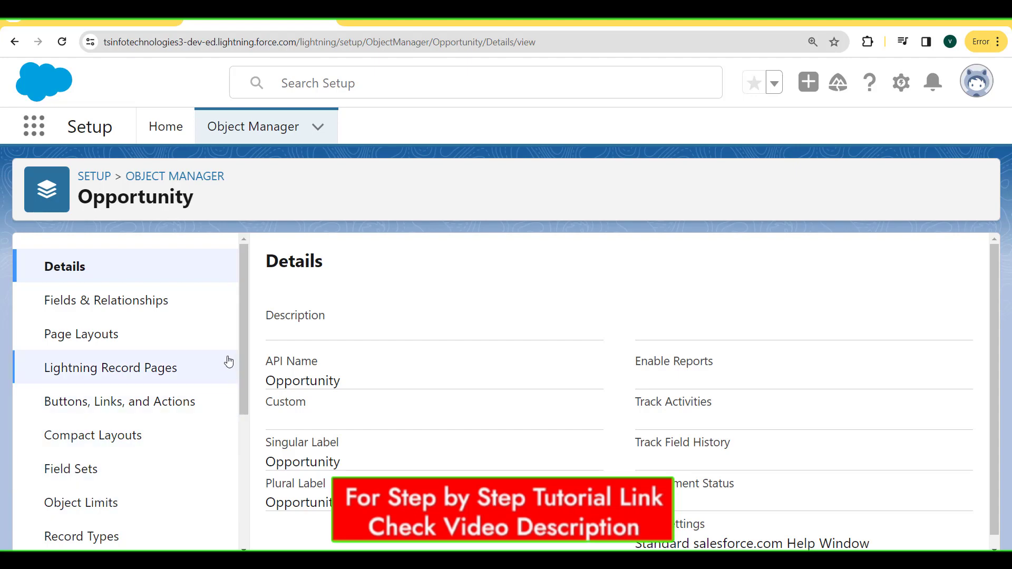
Start a new custom field on the Opportunity object with the Percent data type and proceed to its details
click(129, 305)
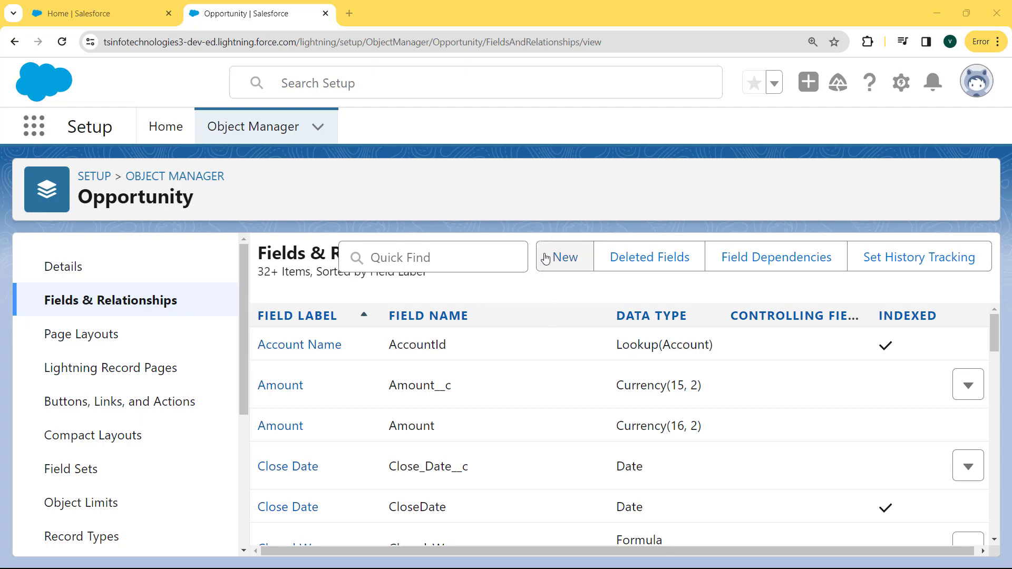
click(565, 261)
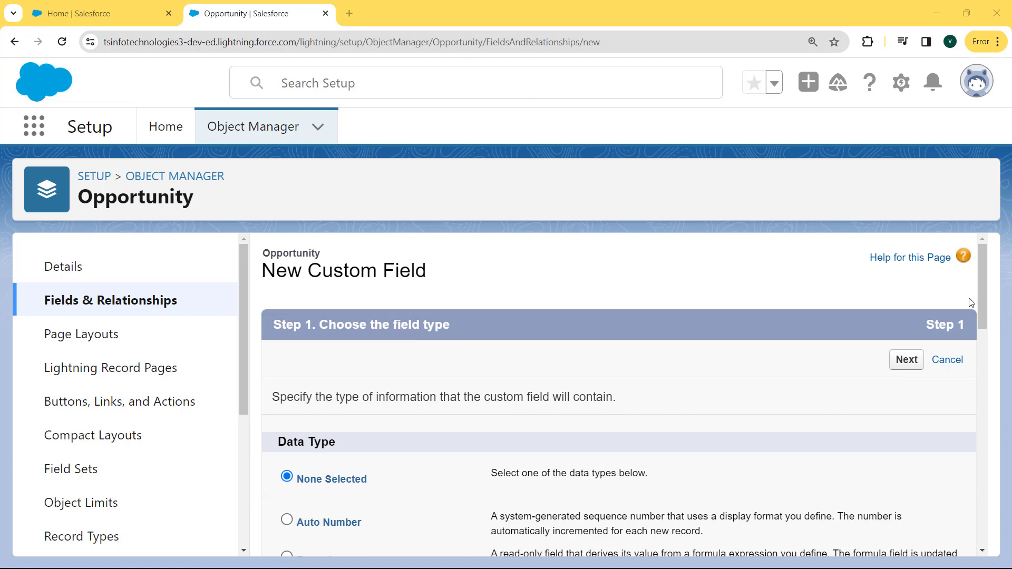
drag(980, 295, 973, 456)
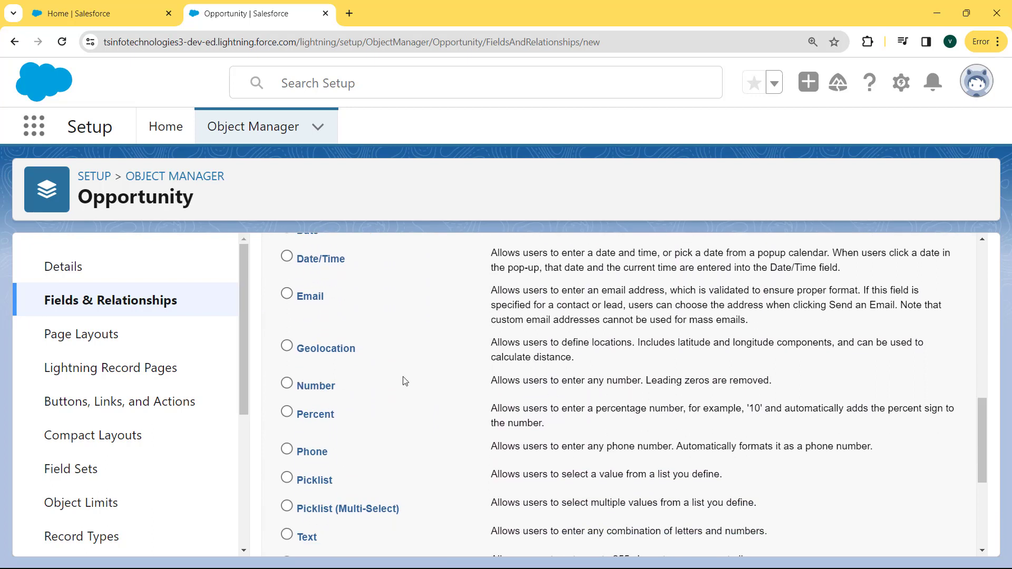
click(287, 413)
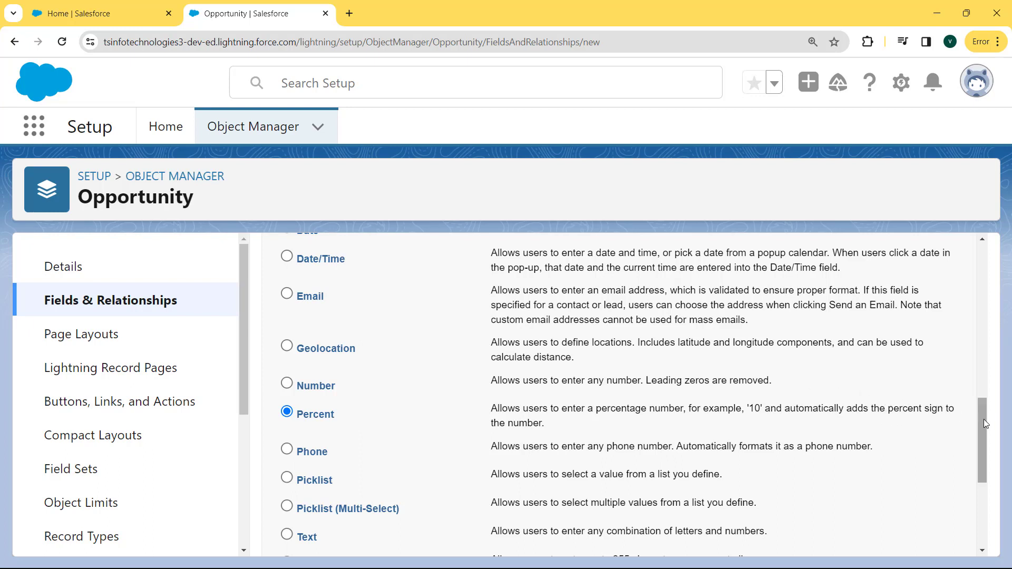
drag(982, 420, 975, 486)
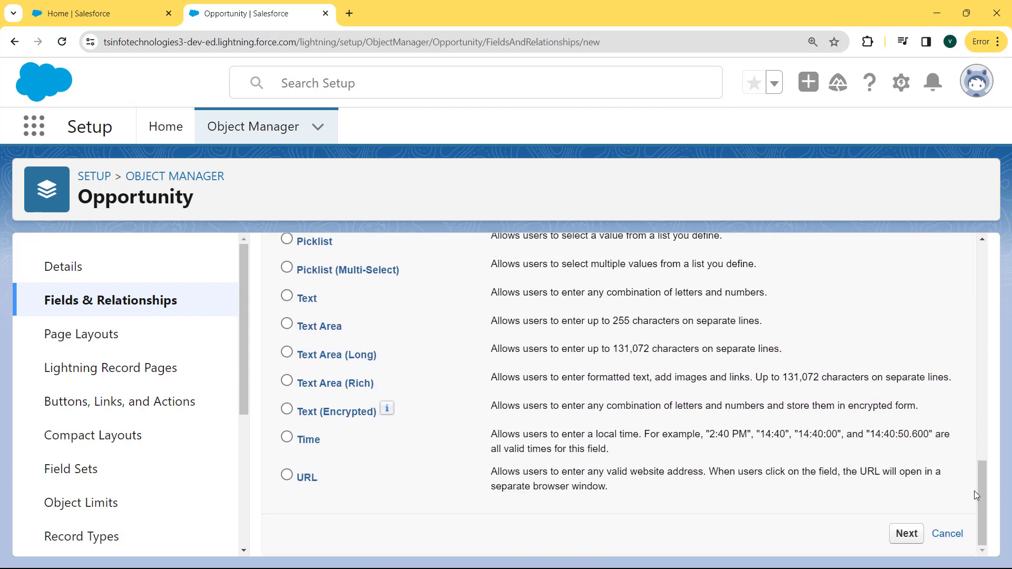
click(905, 534)
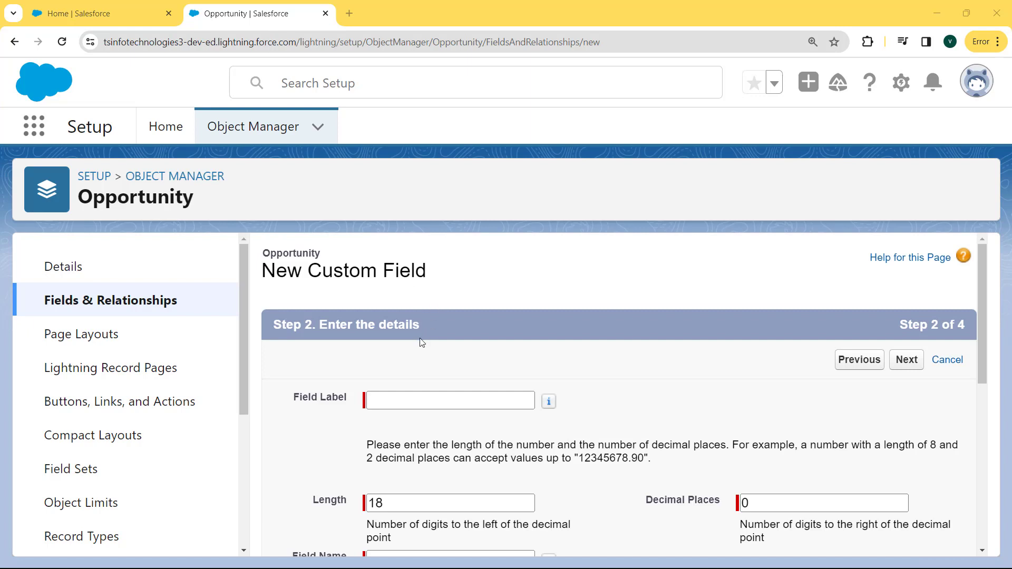
Label the new field Discount Percentage and set its length to 15 with 2 decimal places
click(390, 397)
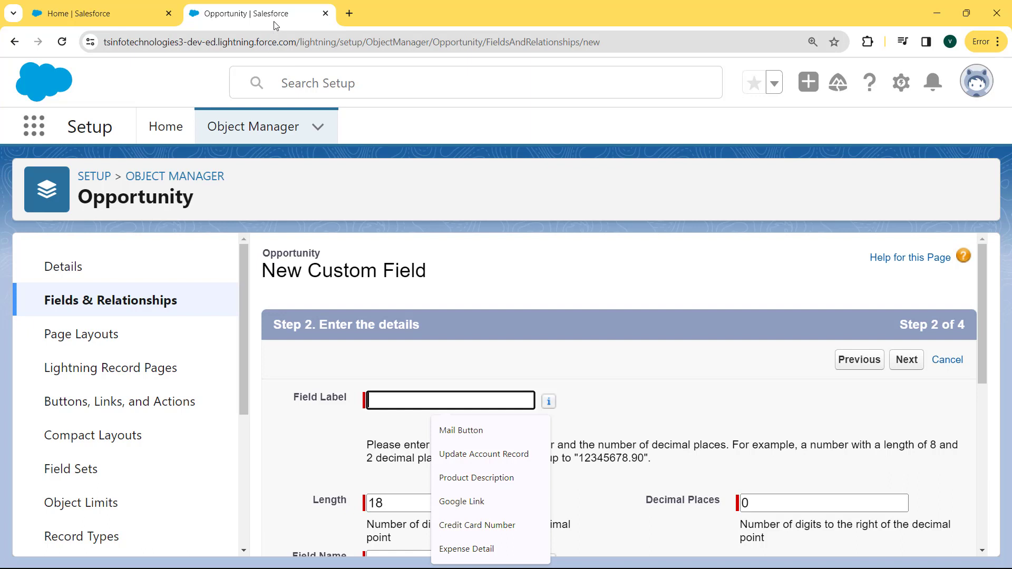
text(Discount Percentage)
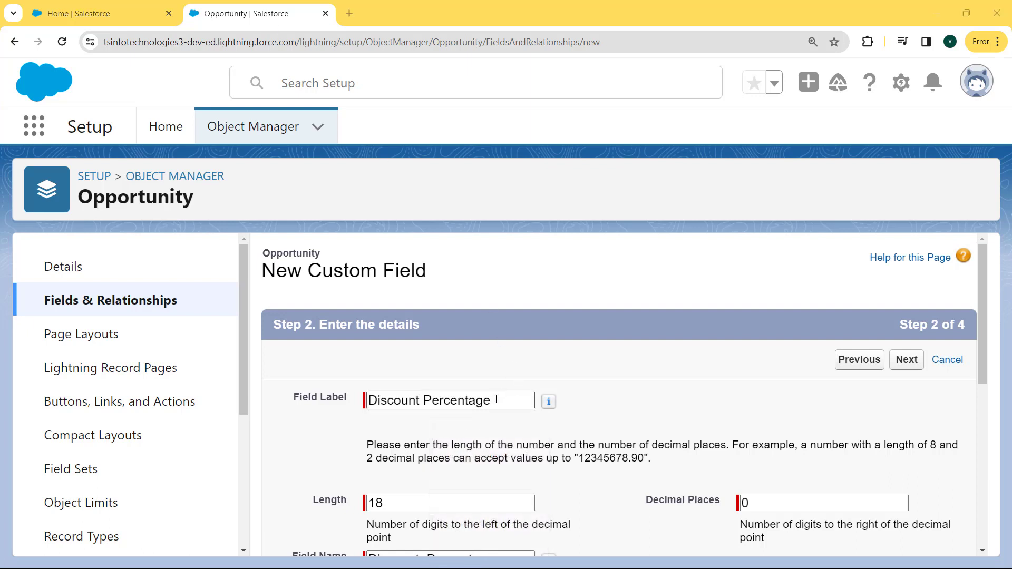
drag(496, 399, 369, 400)
drag(438, 507, 368, 504)
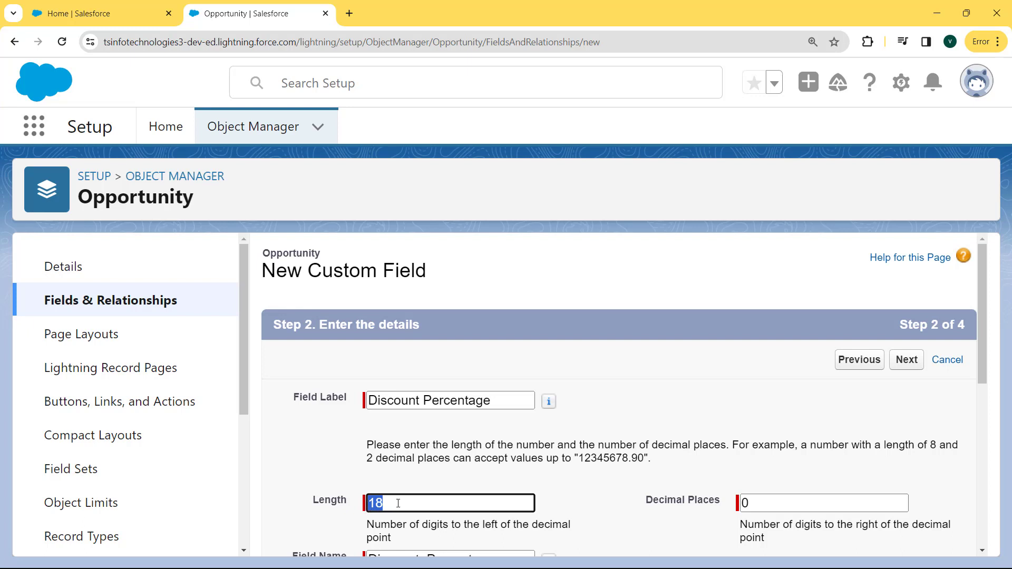
text(15)
click(781, 503)
key(BackSpace)
text(2)
Set the Discount Percentage field's default value to 0.05 and proceed to field-level security
drag(979, 359, 987, 458)
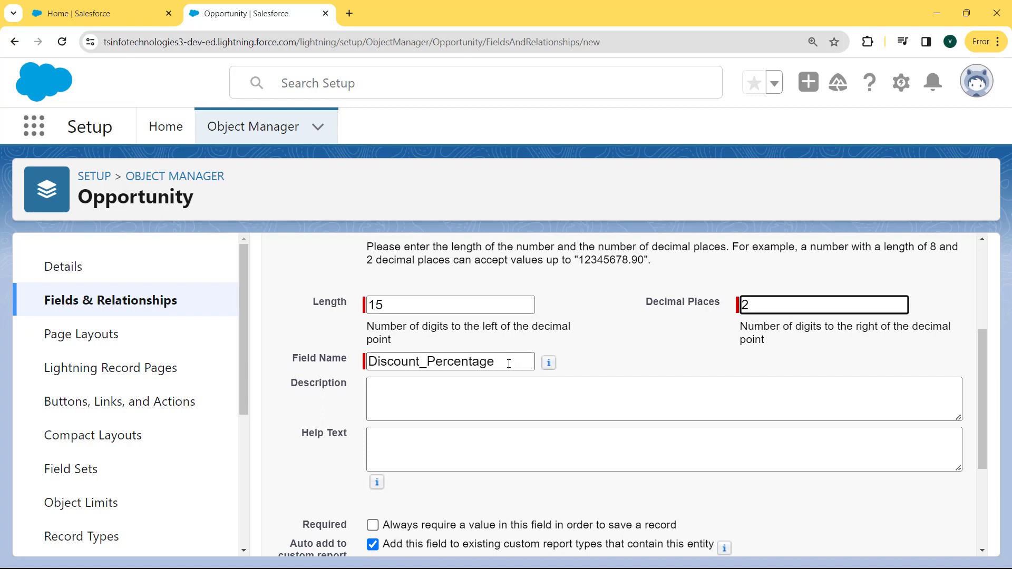
drag(505, 364, 368, 364)
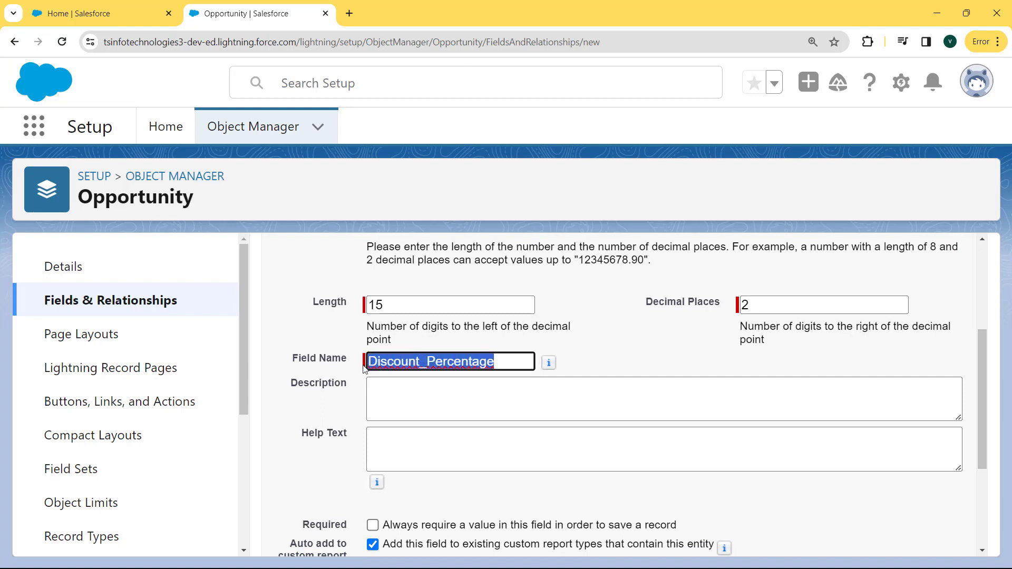
drag(982, 407, 980, 476)
click(451, 466)
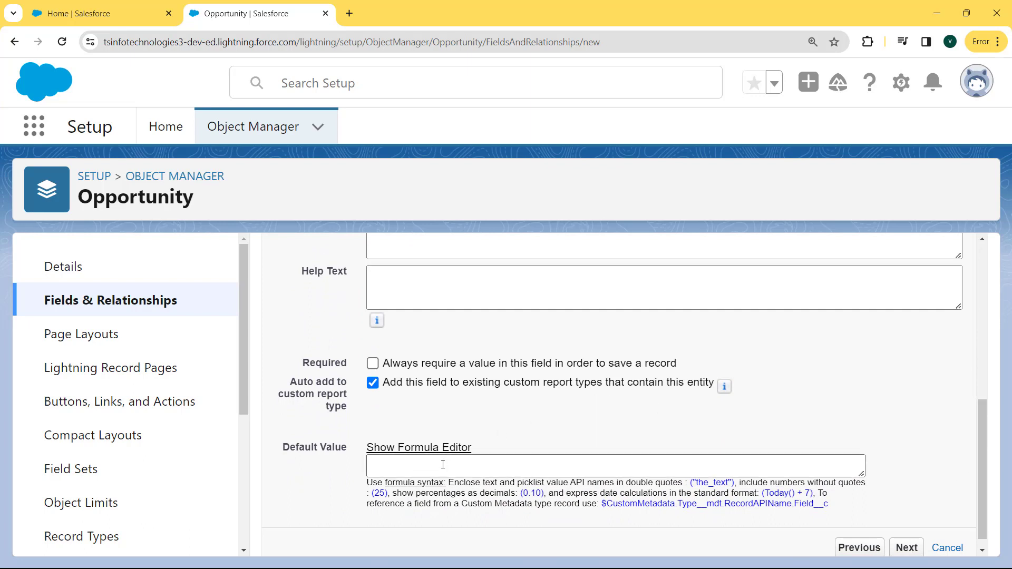
click(443, 464)
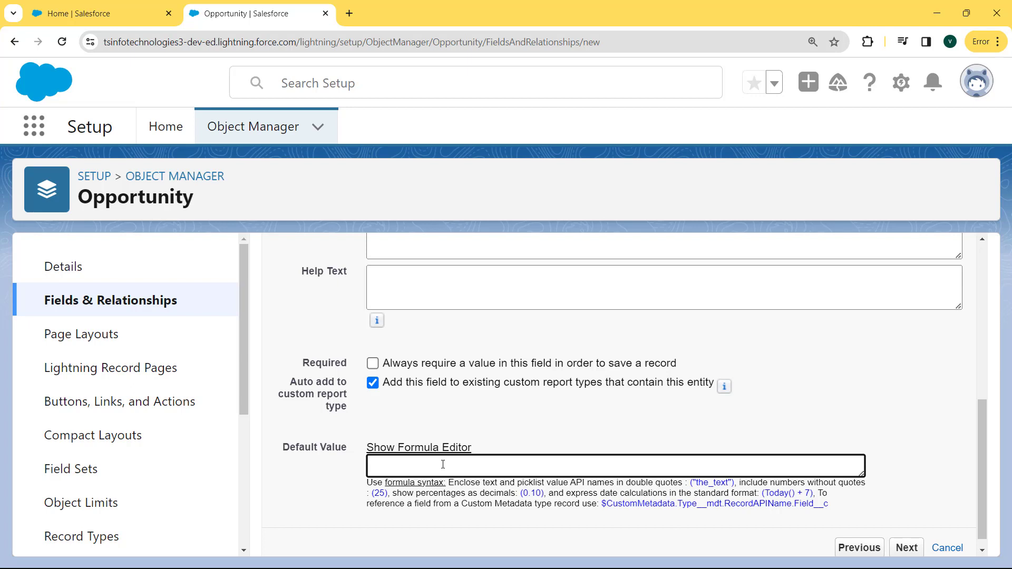
text(0.05)
click(903, 549)
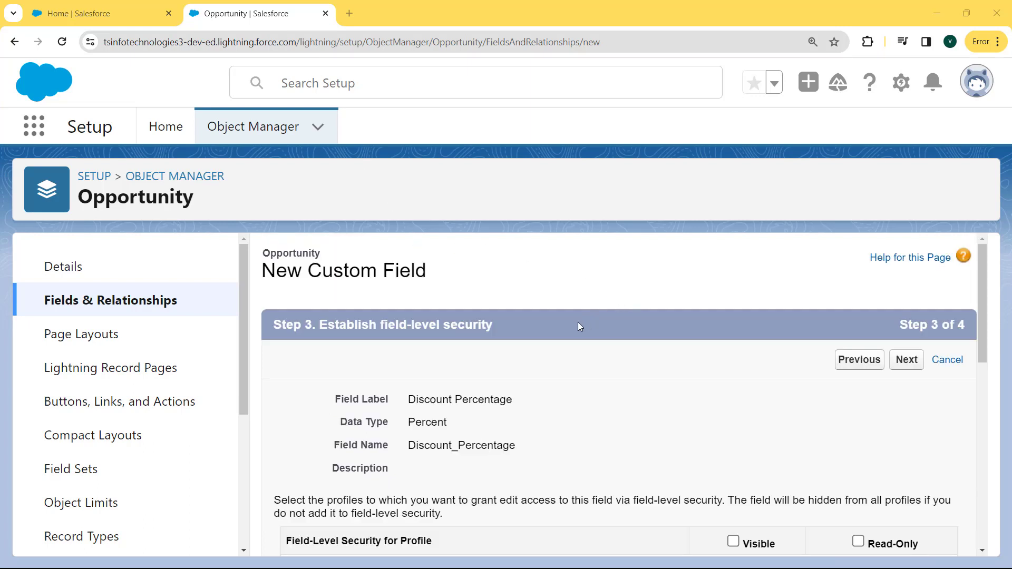
Make the Discount Percentage field visible for all profiles and proceed to the page layouts
drag(520, 326, 314, 323)
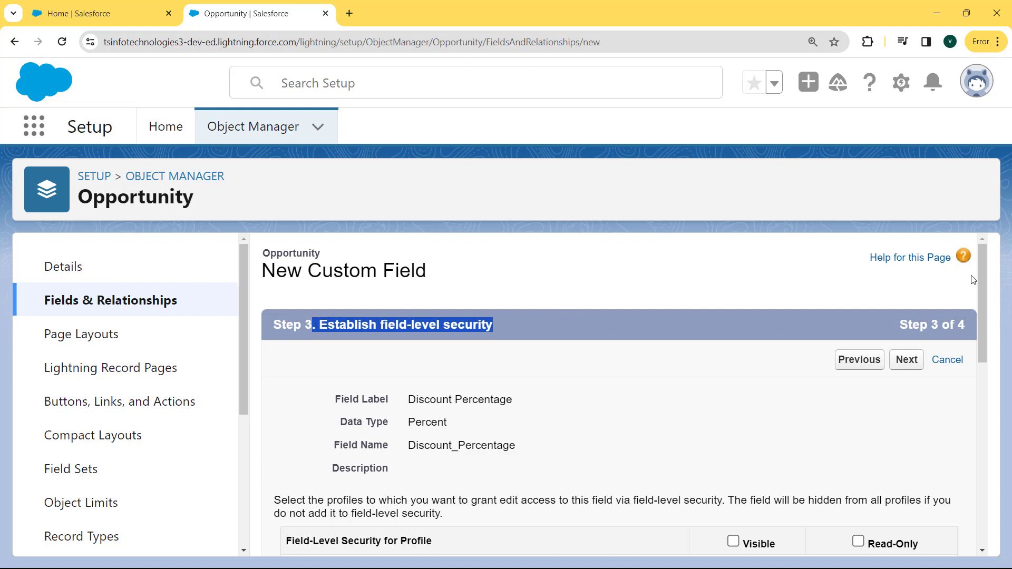
drag(979, 276, 976, 318)
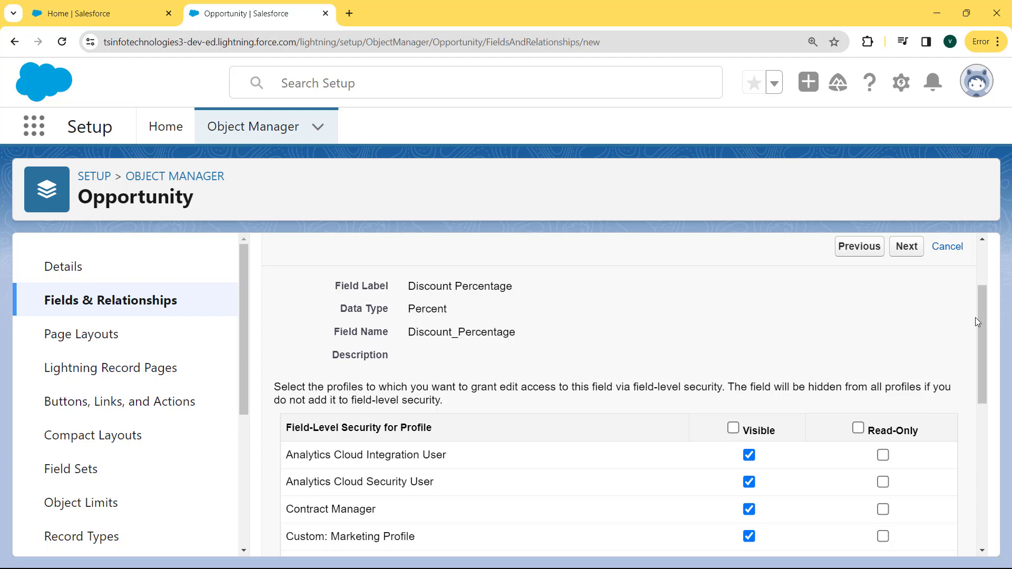
click(735, 428)
click(907, 252)
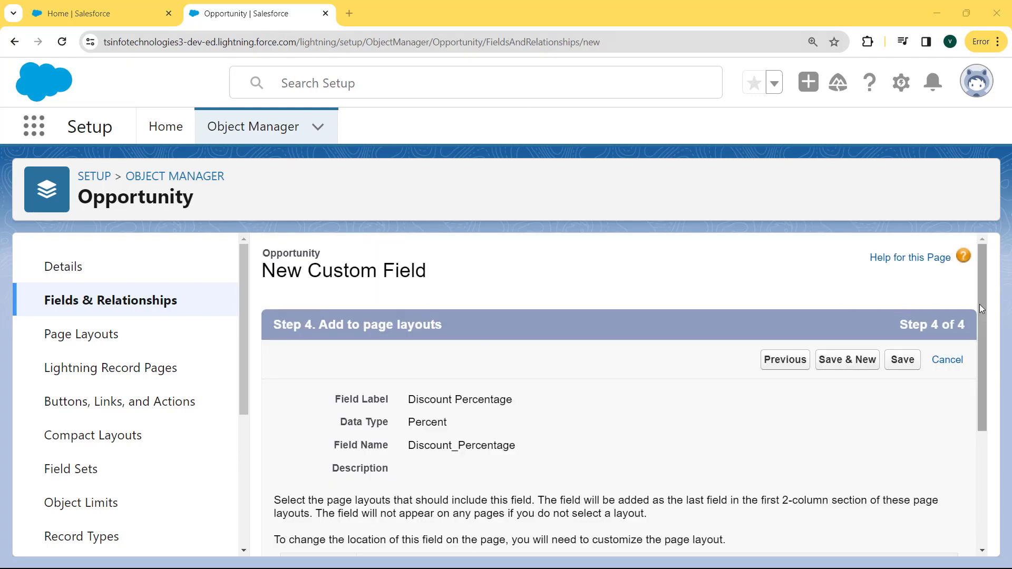
Save the field with all page layouts included and locate Discount Percentage in the Opportunity field list
drag(981, 302, 976, 340)
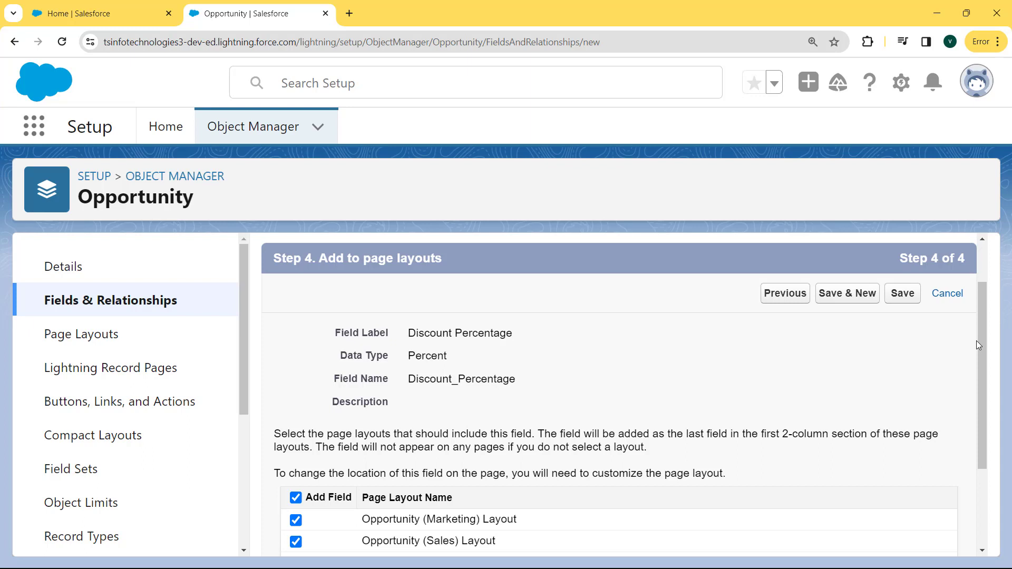
click(895, 299)
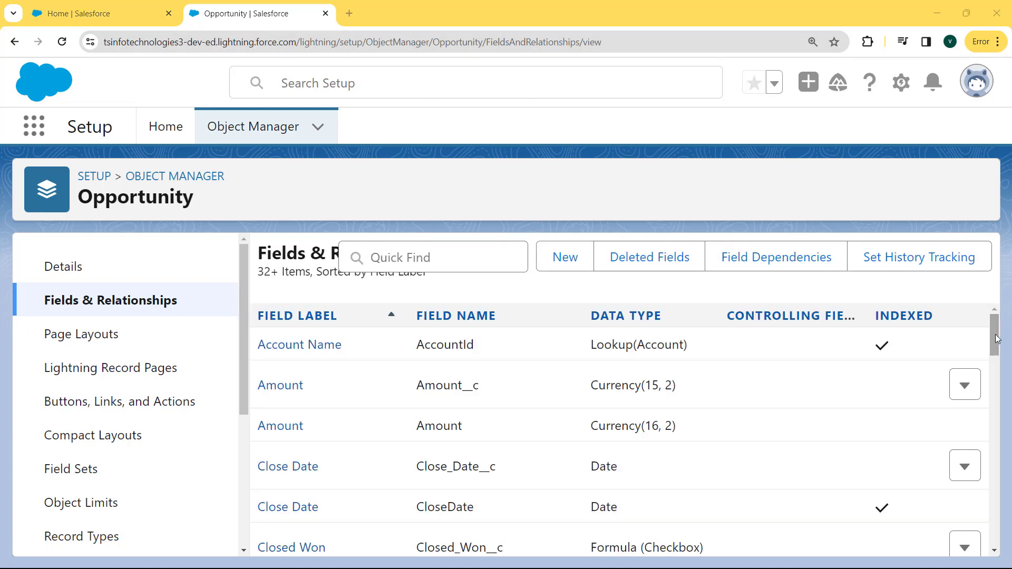
drag(996, 339, 996, 414)
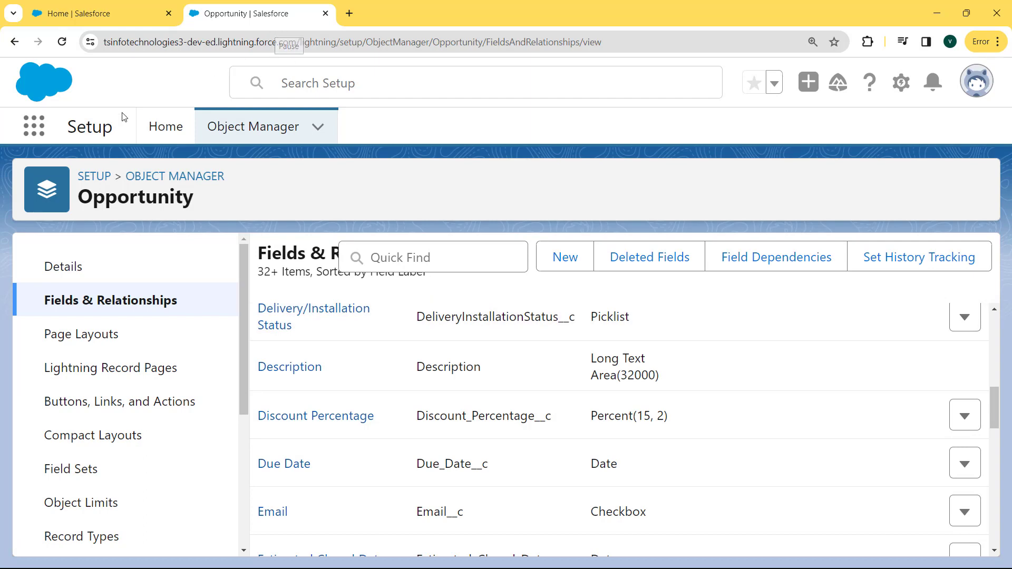
Switch to the Sales app and open its Opportunities list
click(31, 136)
text(sales)
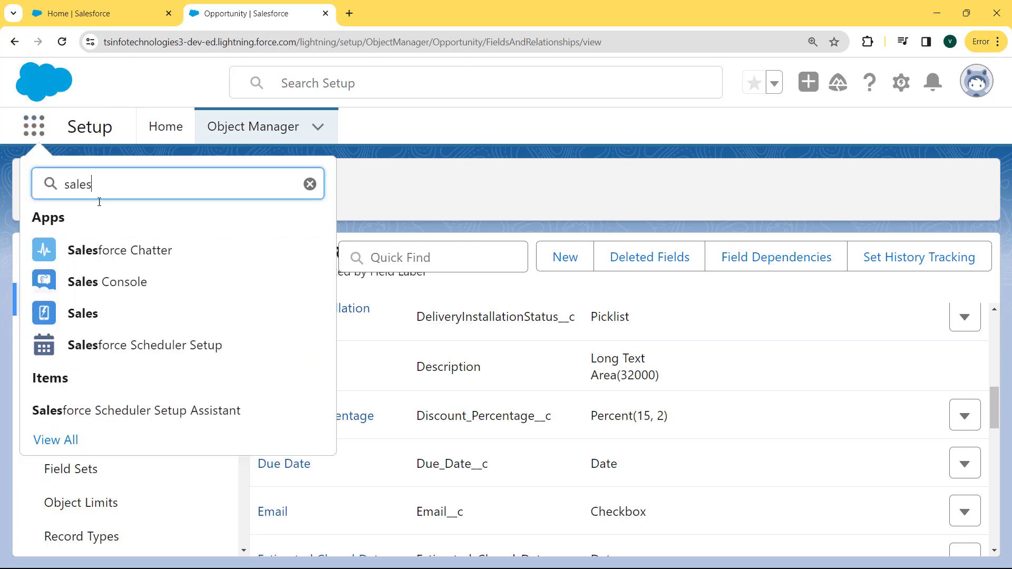
click(89, 320)
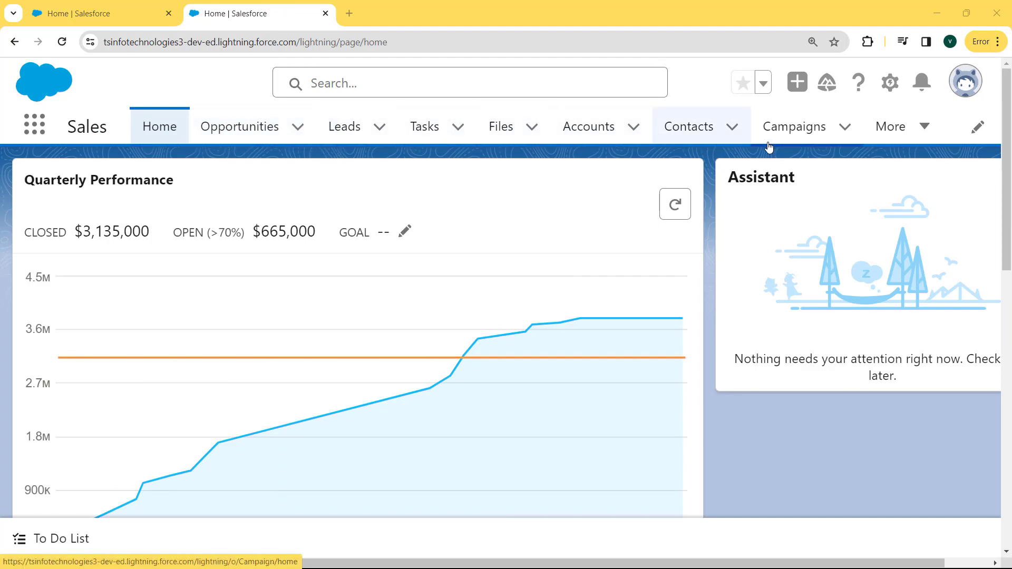
click(239, 128)
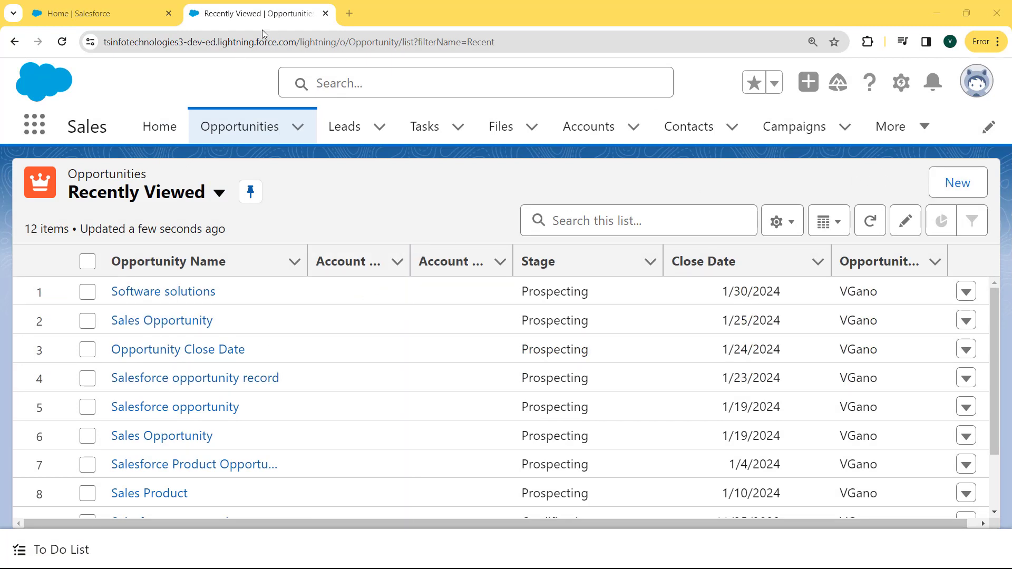
Start a new opportunity record and name it Sales Opportunity
click(958, 184)
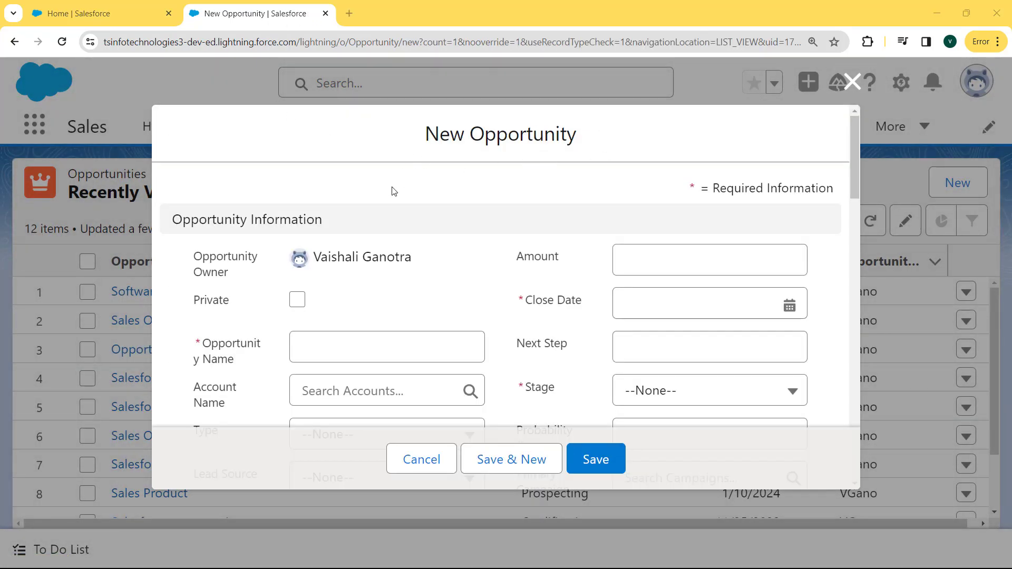
click(369, 338)
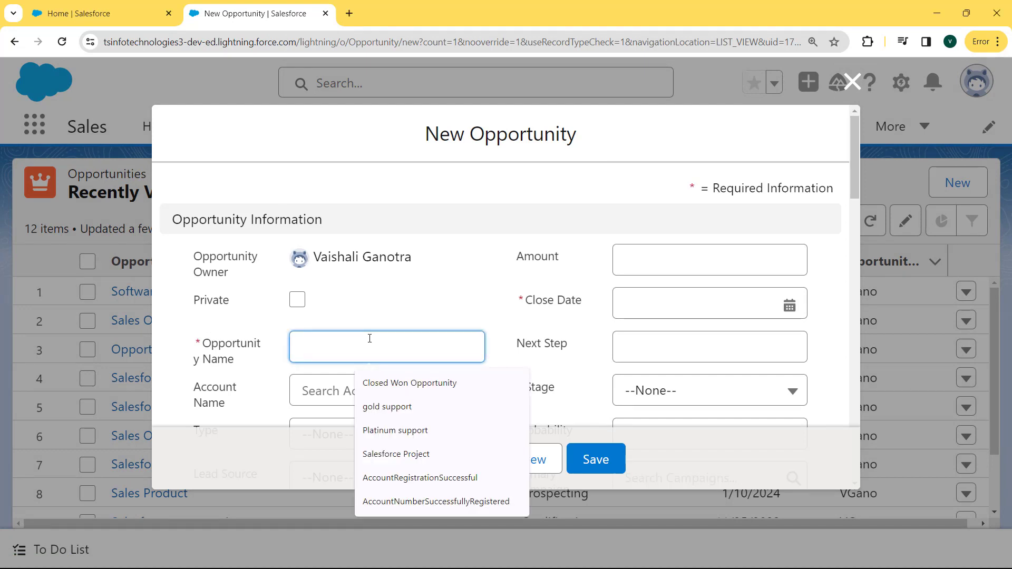
text(Sales)
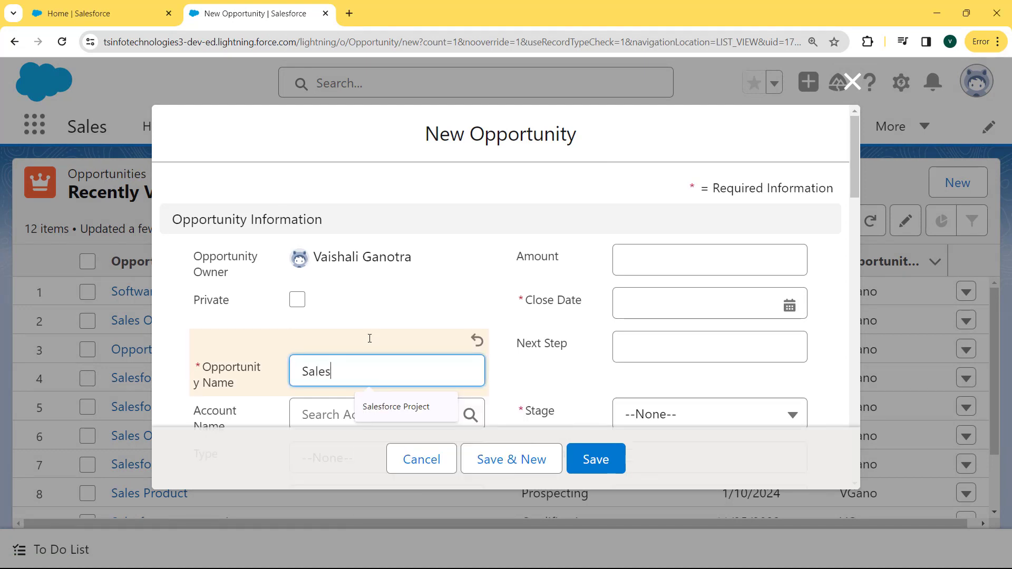
text( Opportunity)
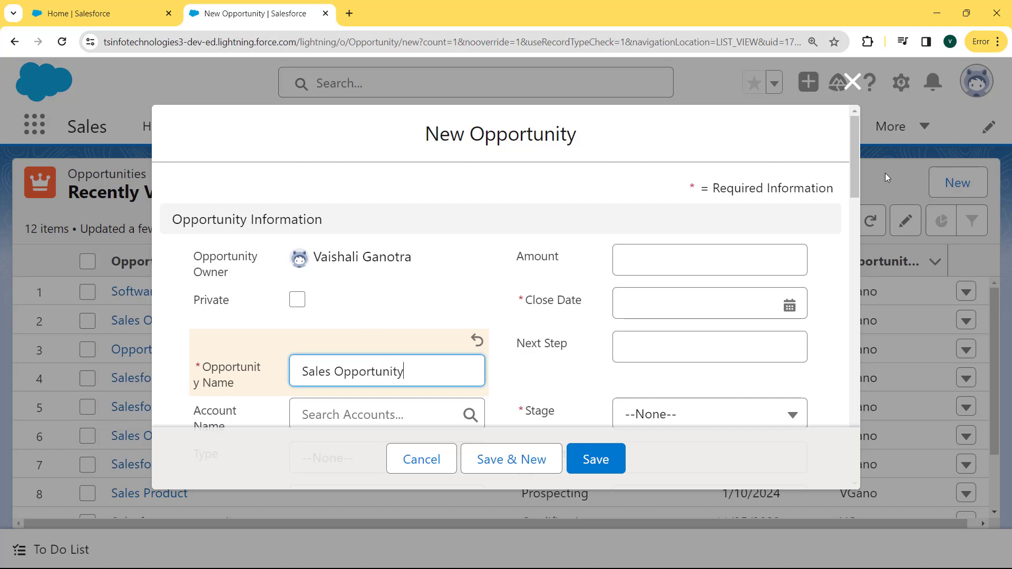
Set the opportunity's type to the existing customer upgrade option and its lead source to Phone Inquiry
drag(855, 166, 853, 200)
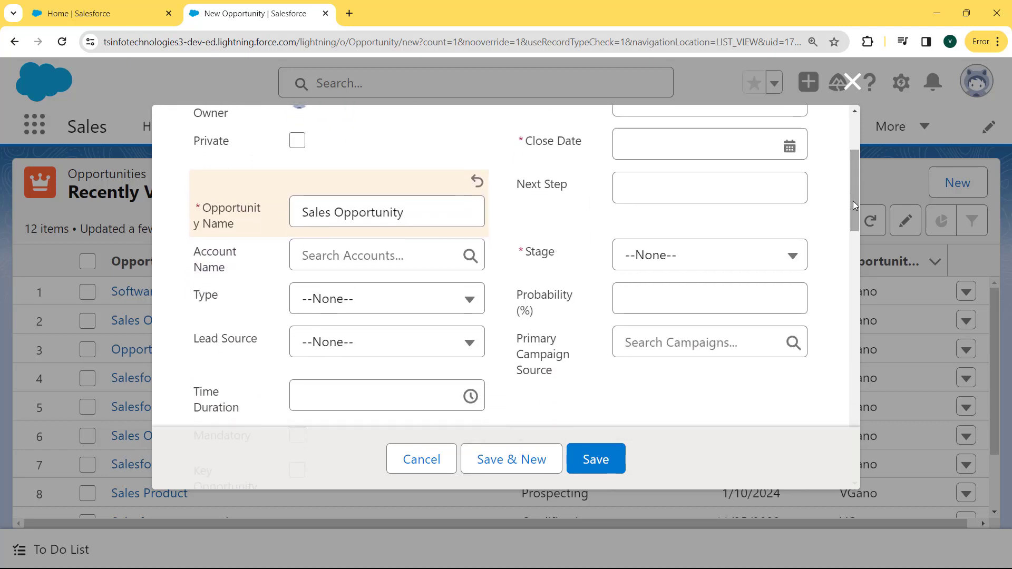
click(466, 298)
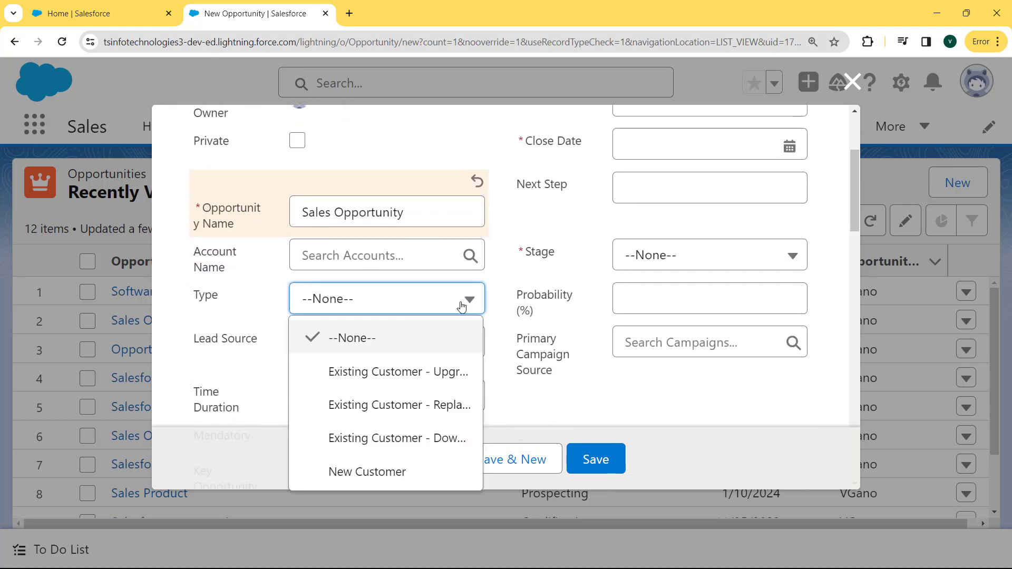
click(389, 373)
click(468, 372)
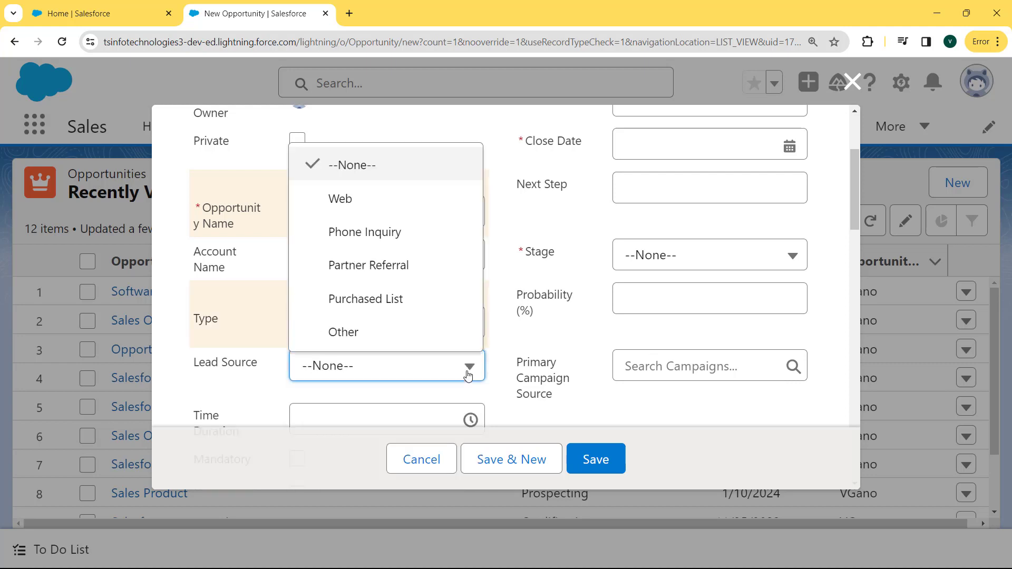
click(402, 230)
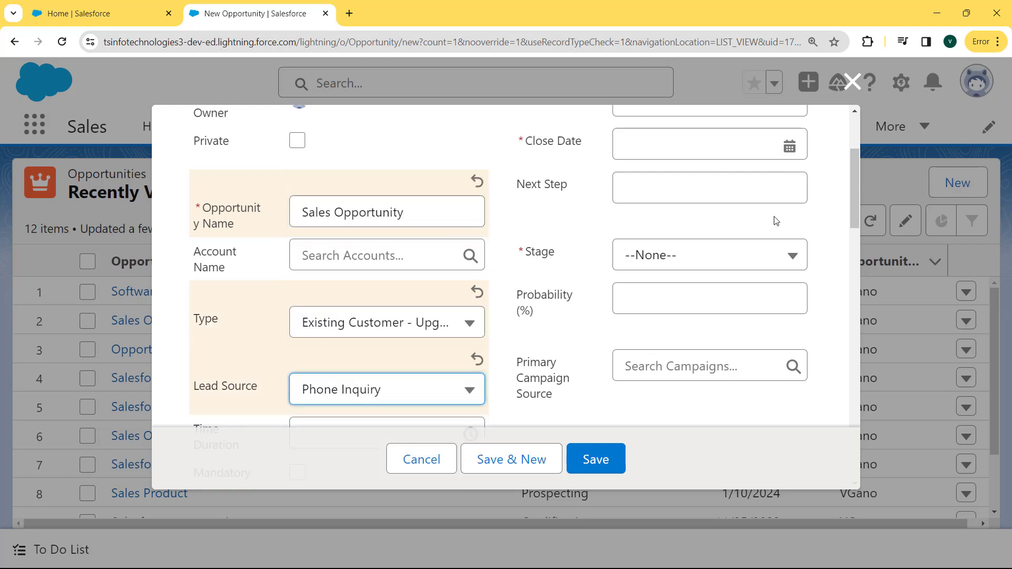
Set the opportunity's stage to Prospecting, its close date to 2/9/2024 and its amount to 7393
click(748, 254)
click(696, 339)
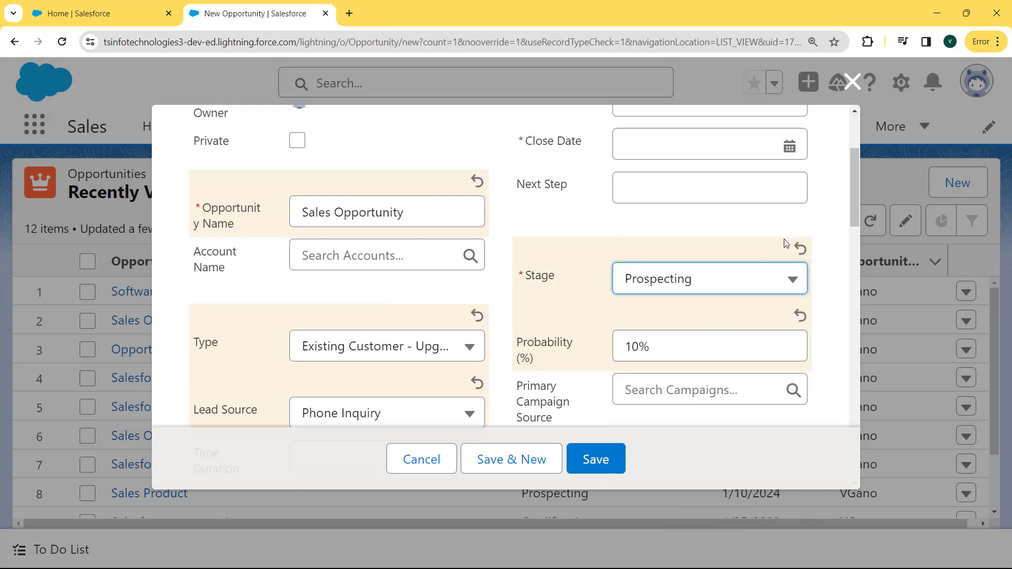
click(706, 146)
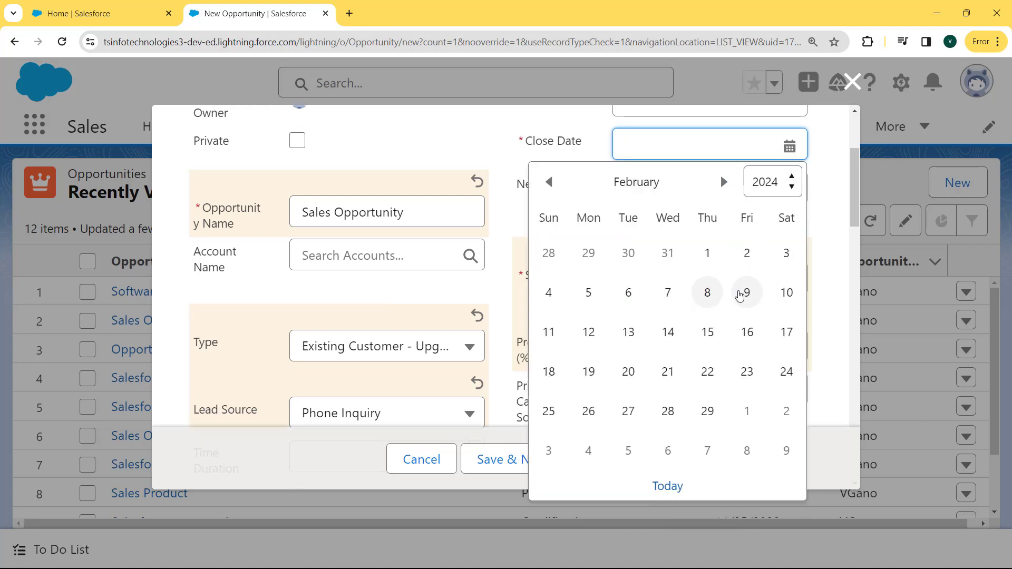
click(740, 295)
drag(858, 205, 856, 183)
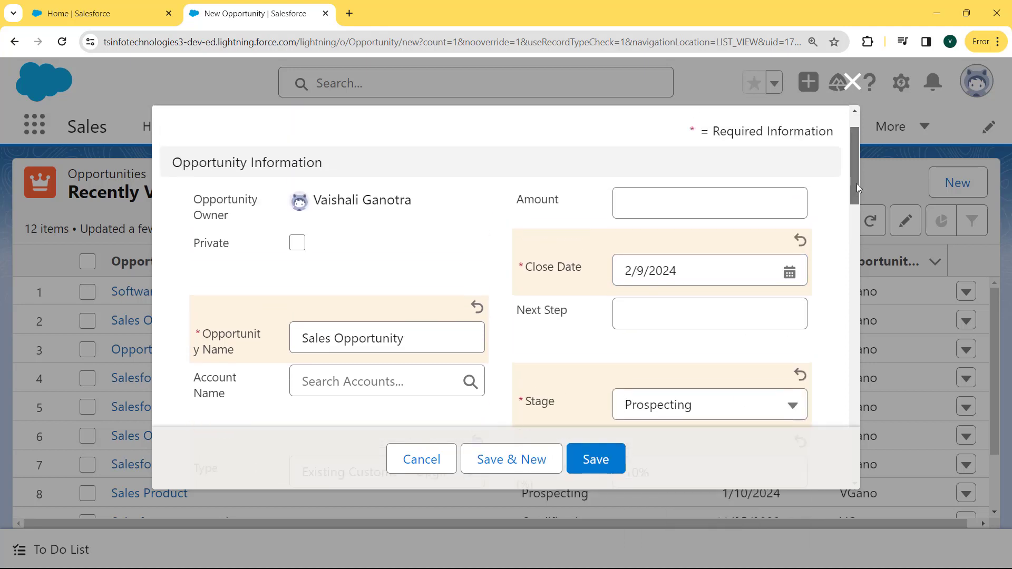
click(705, 190)
text(7393)
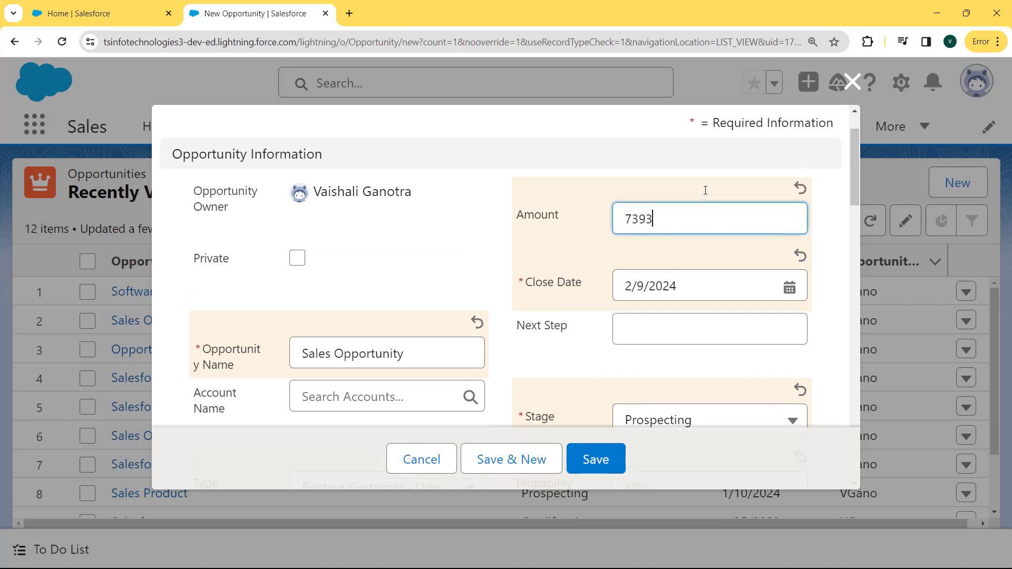
Fill in the due date 2/9/2024 and currency $5,000.00, keep the default Discount Percentage, and save the opportunity
drag(856, 175, 866, 306)
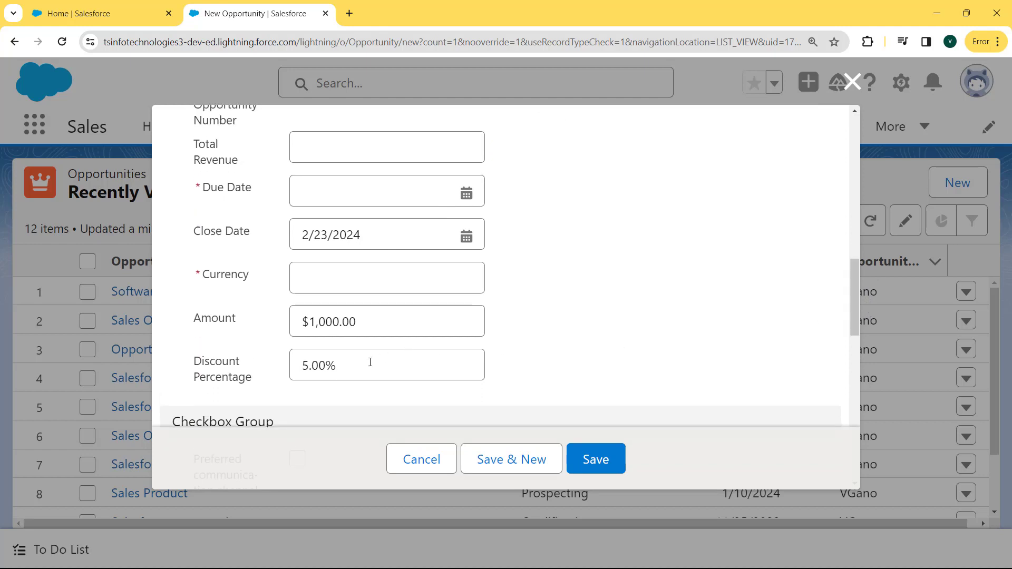
drag(370, 362, 278, 367)
click(536, 319)
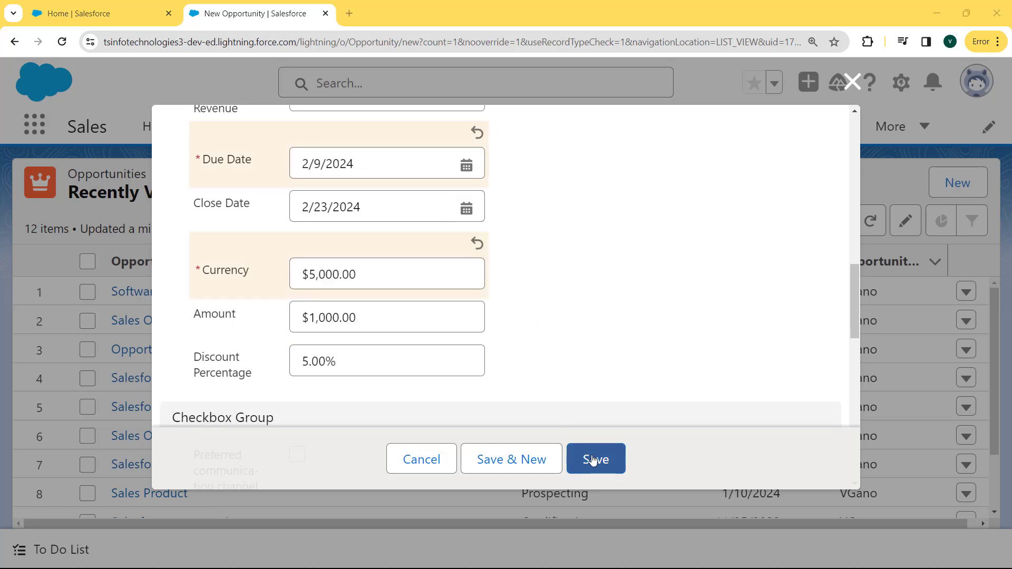
click(593, 459)
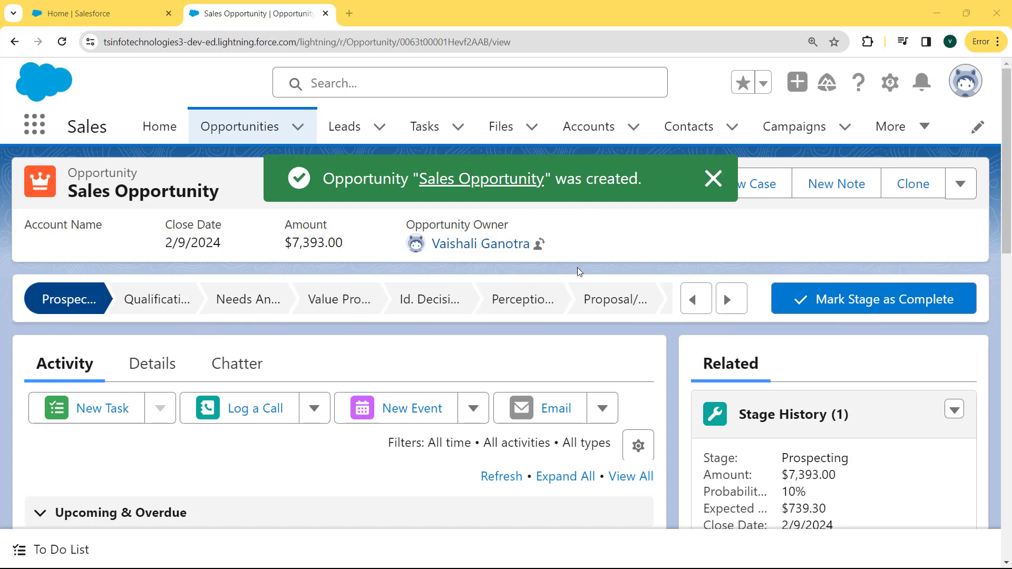
Check the Discount Percentage value in the details of the saved Sales Opportunity record
click(148, 365)
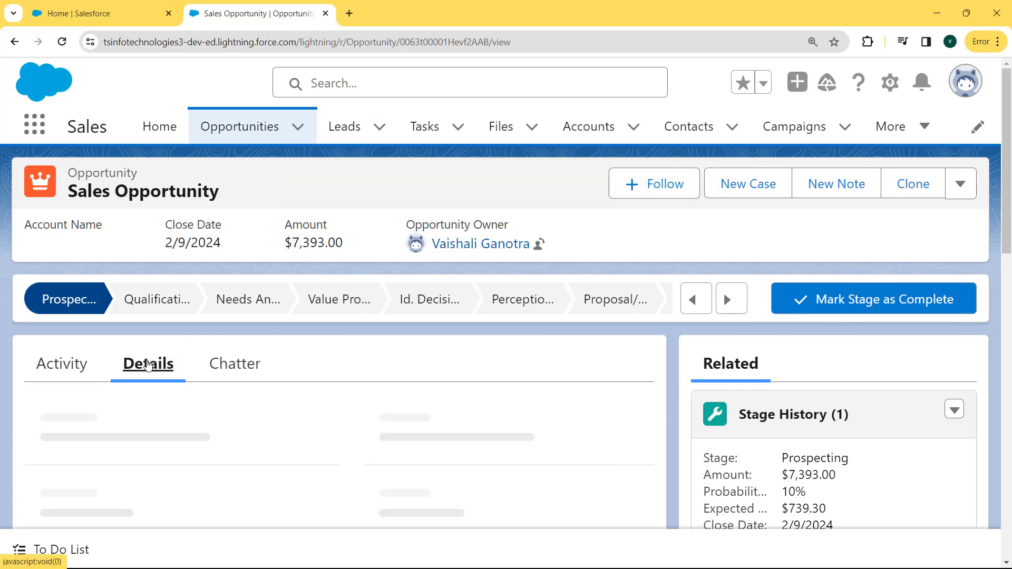
drag(1010, 177, 1010, 392)
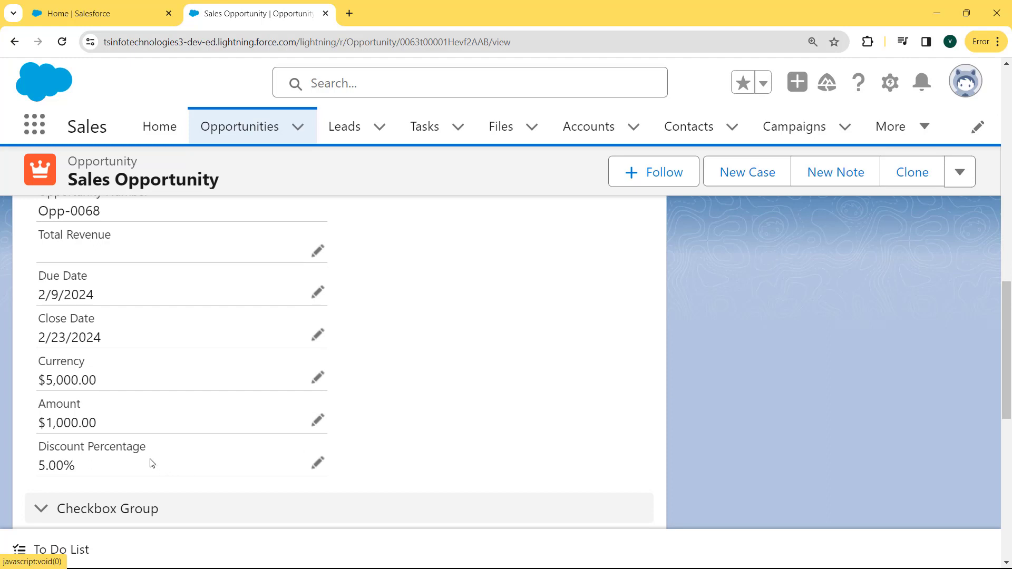
drag(152, 463, 16, 465)
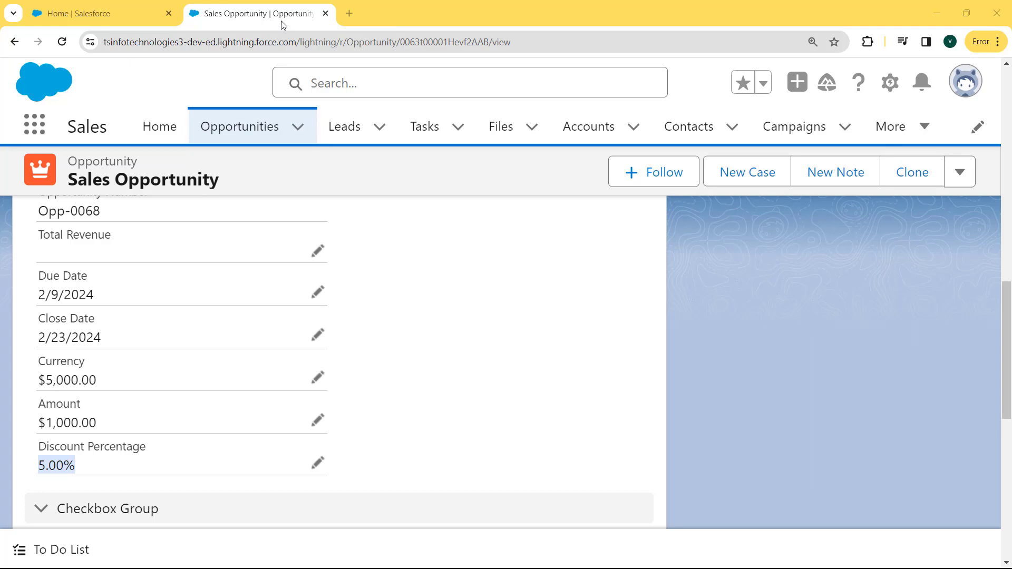
Switch to Salesforce Classic and open Setup
click(974, 76)
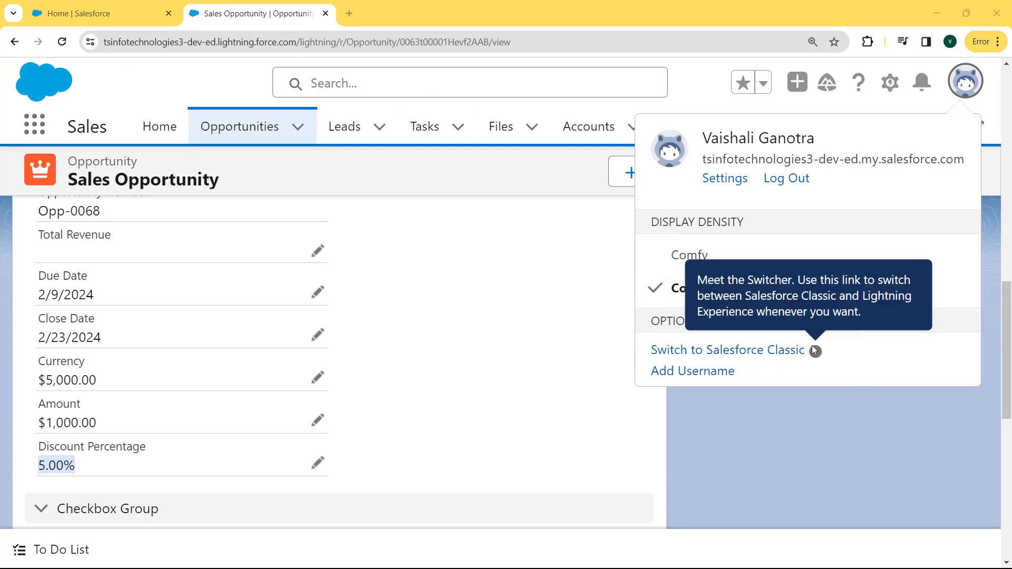
click(742, 354)
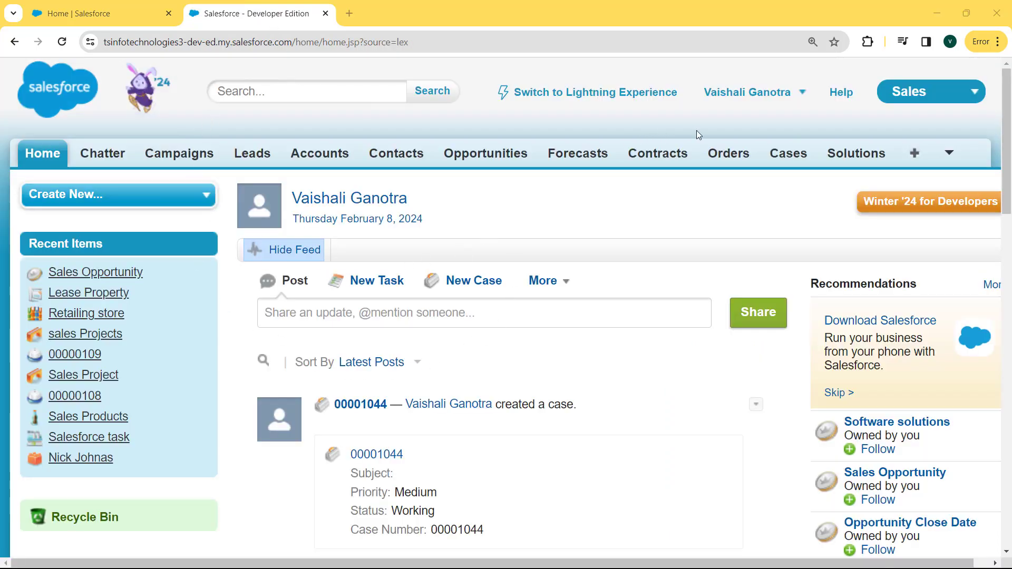
click(803, 97)
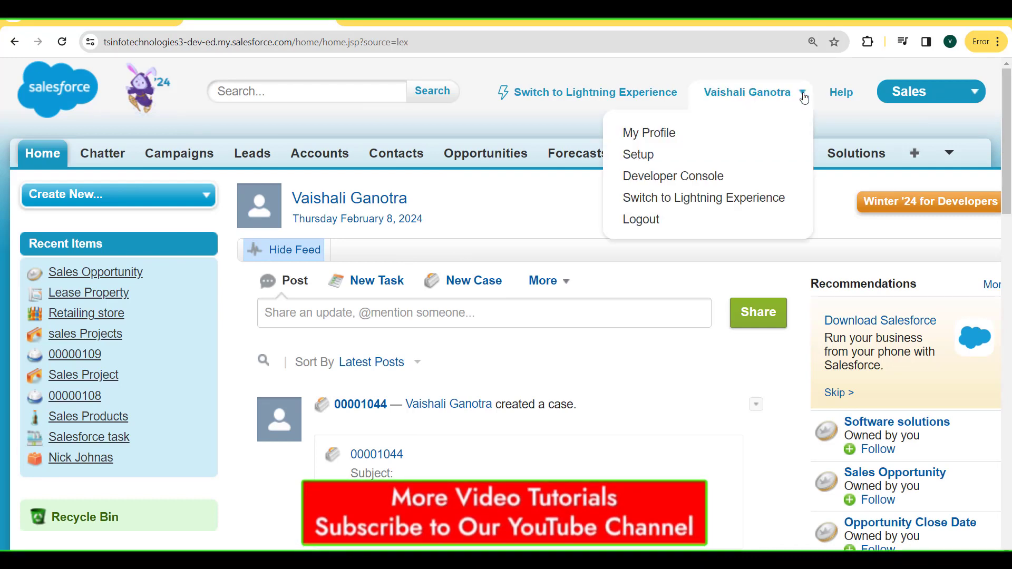
click(638, 155)
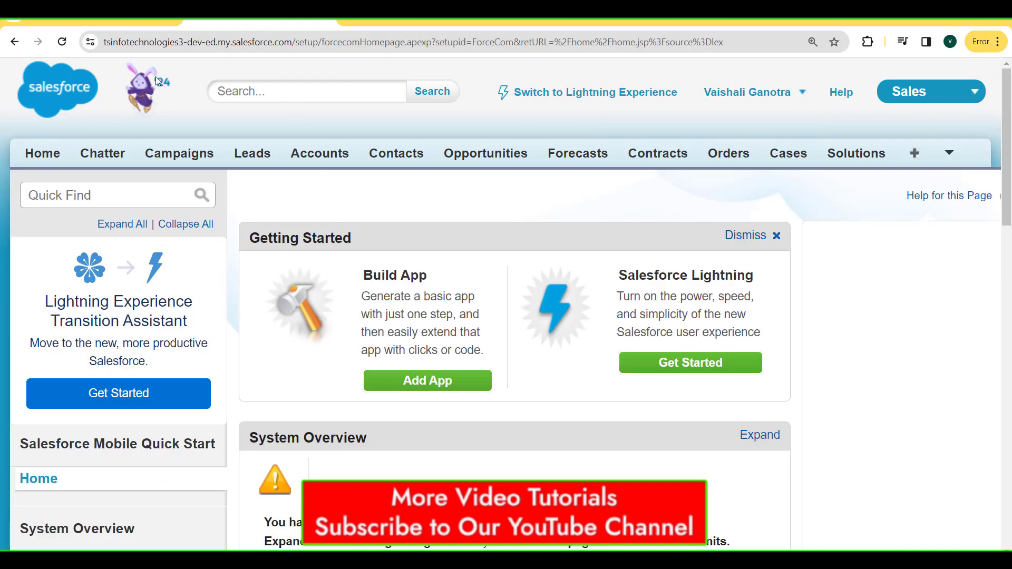
Search the setup options for "object" and open the list of custom objects
click(154, 192)
text(object)
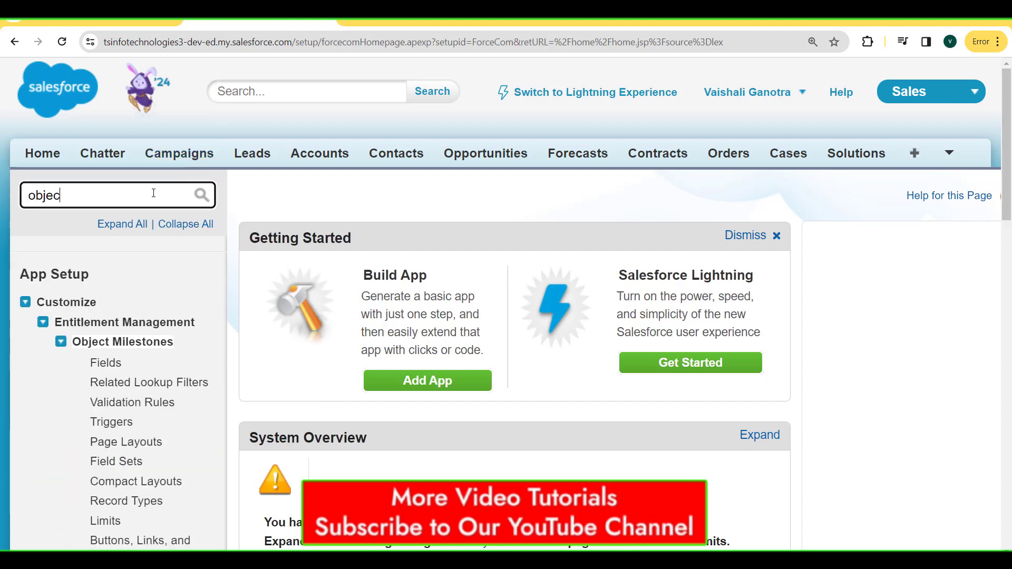
click(25, 303)
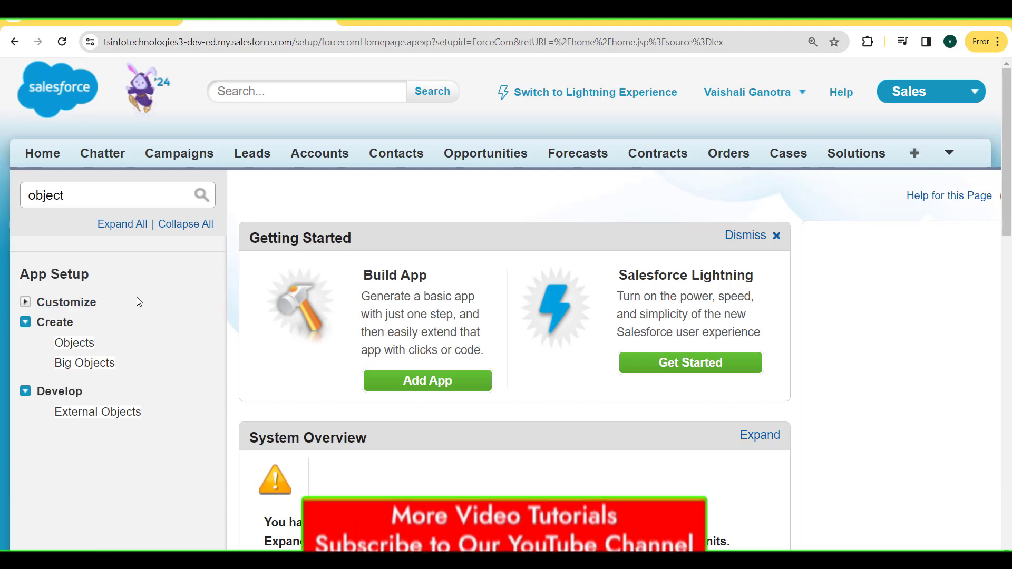
click(68, 345)
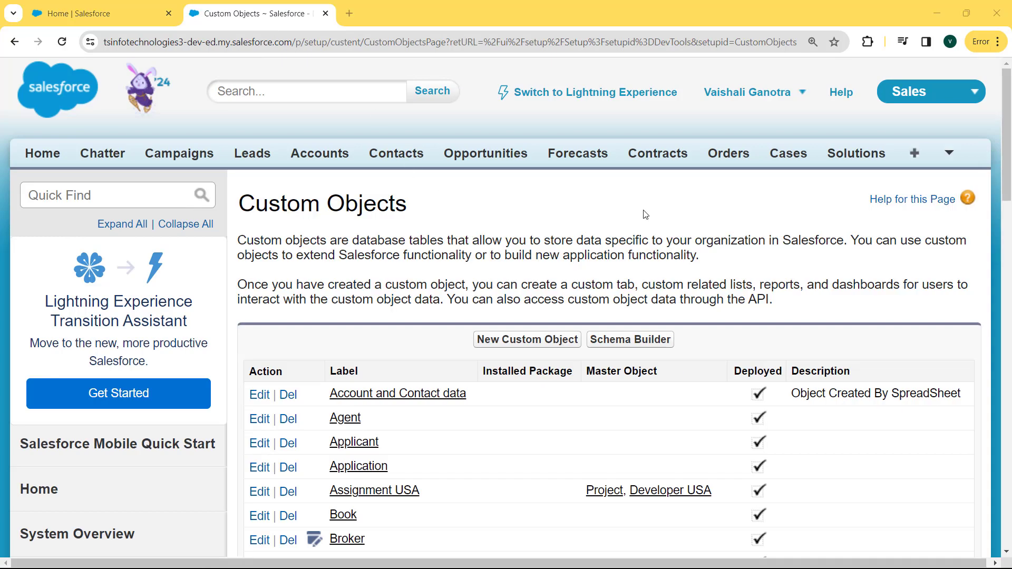
Open the Project custom object and start a new custom field on it
scroll(1010, 215, down, 4)
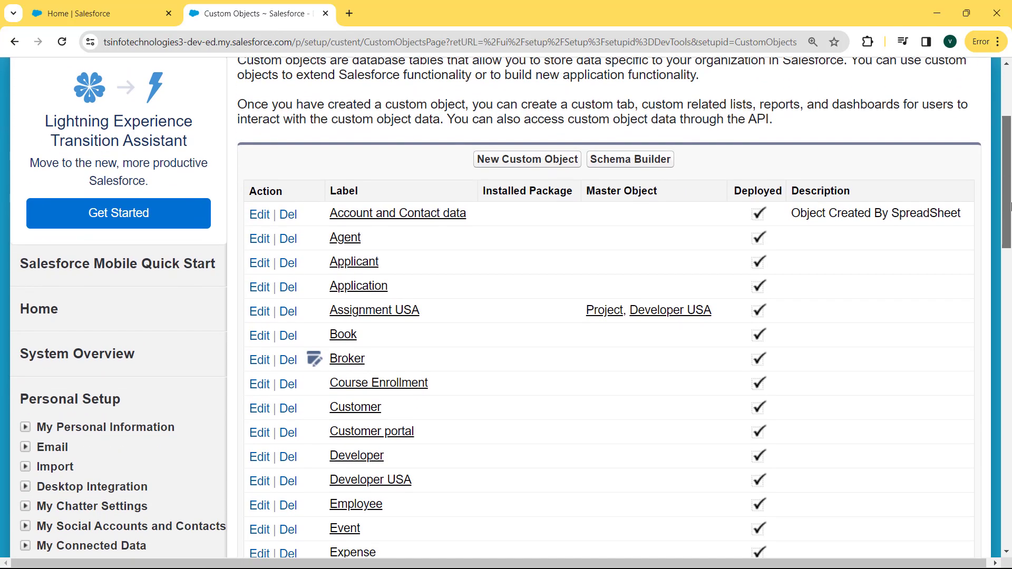
drag(1010, 215, 1011, 284)
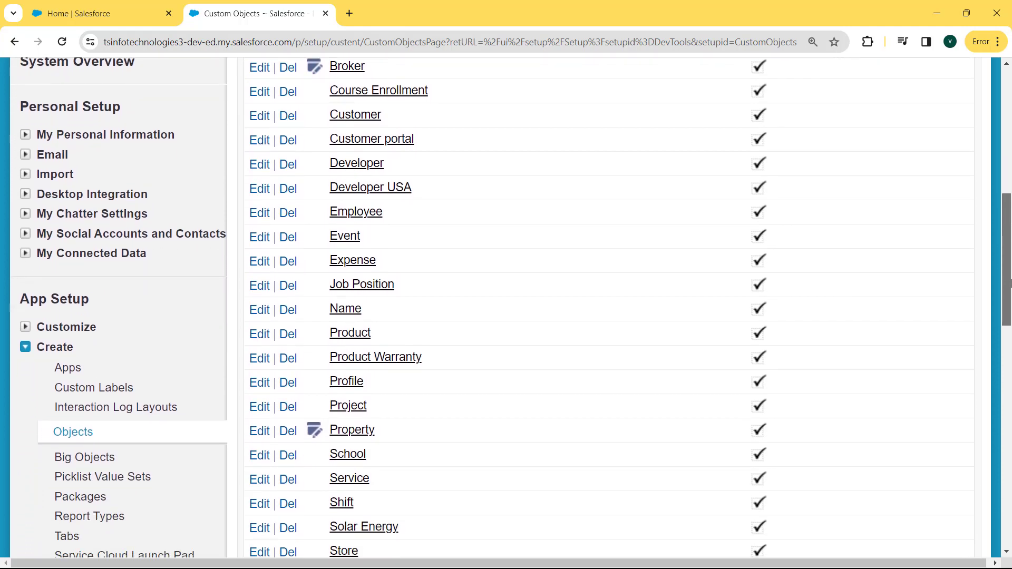
click(349, 406)
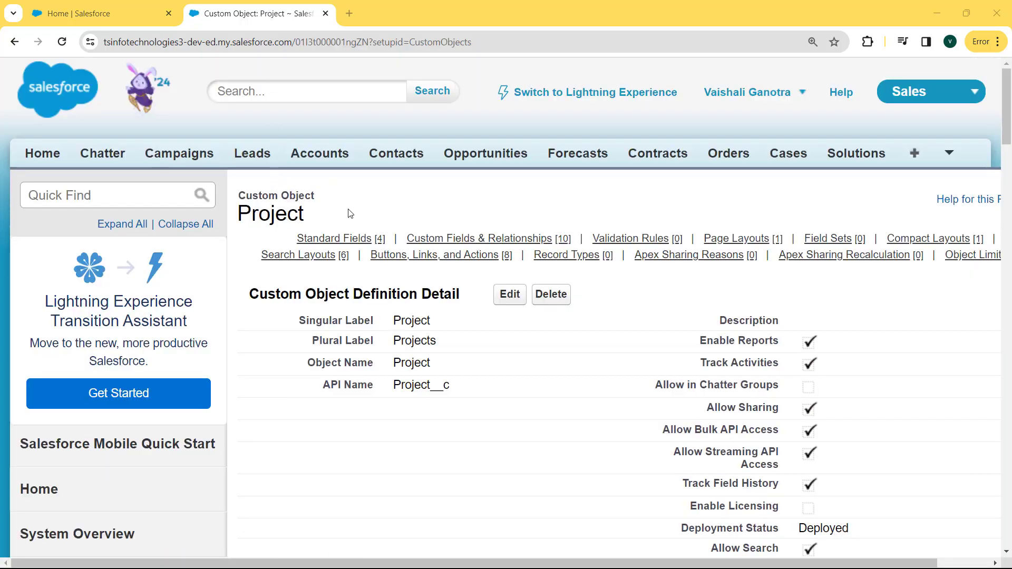
drag(1011, 91, 1010, 198)
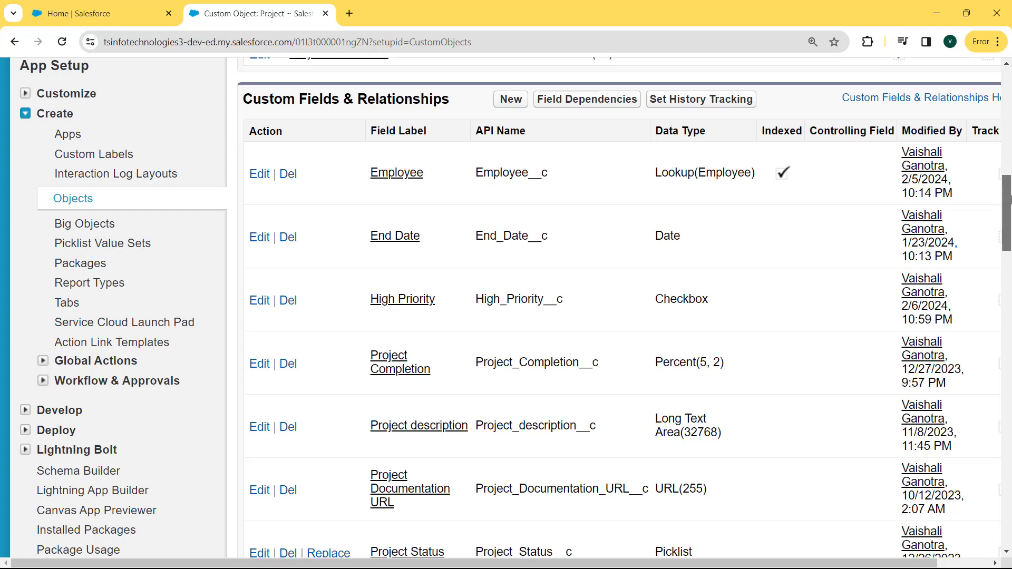
click(509, 100)
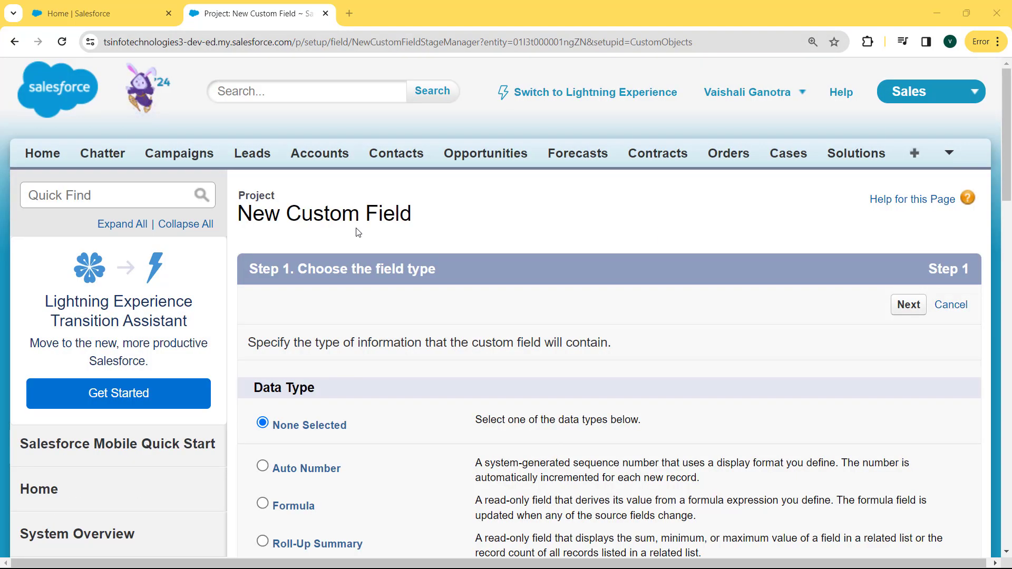
Choose Percent as the new field's data type and proceed to the field details
drag(1007, 182, 1009, 377)
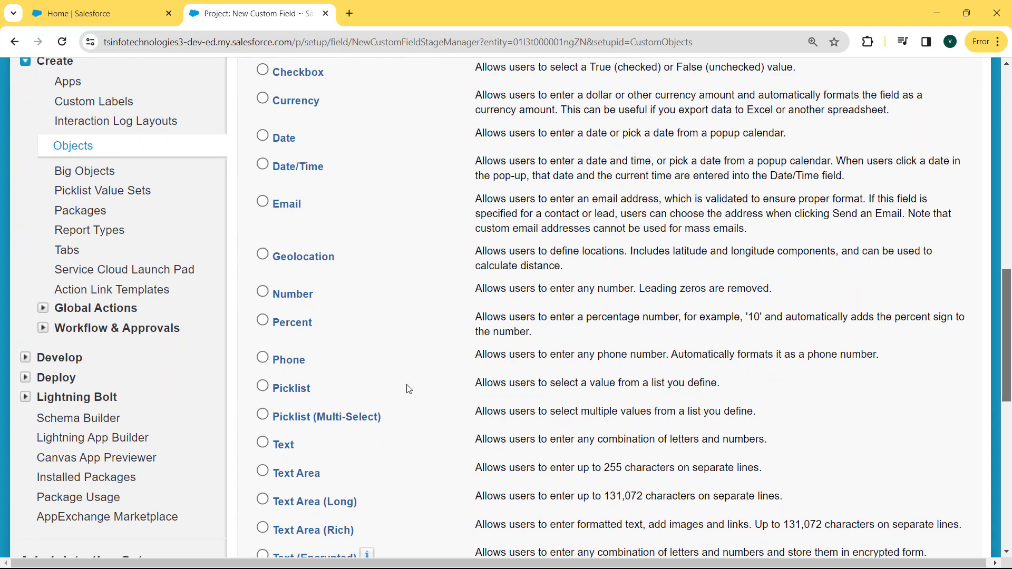
click(263, 320)
drag(1009, 340, 1009, 399)
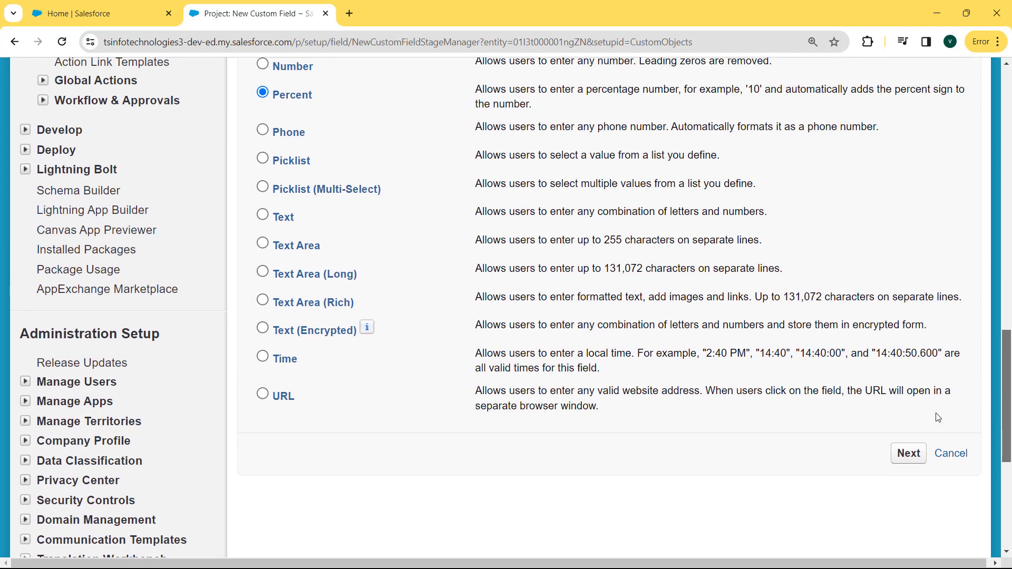
click(904, 453)
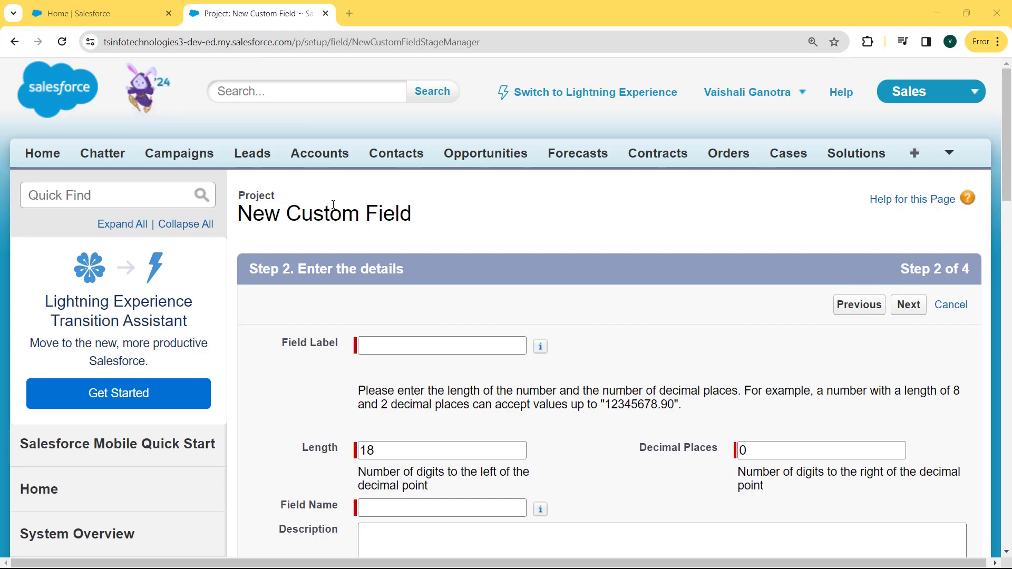
Label the new field Project Completion Percentage and let its field name fill in
click(376, 344)
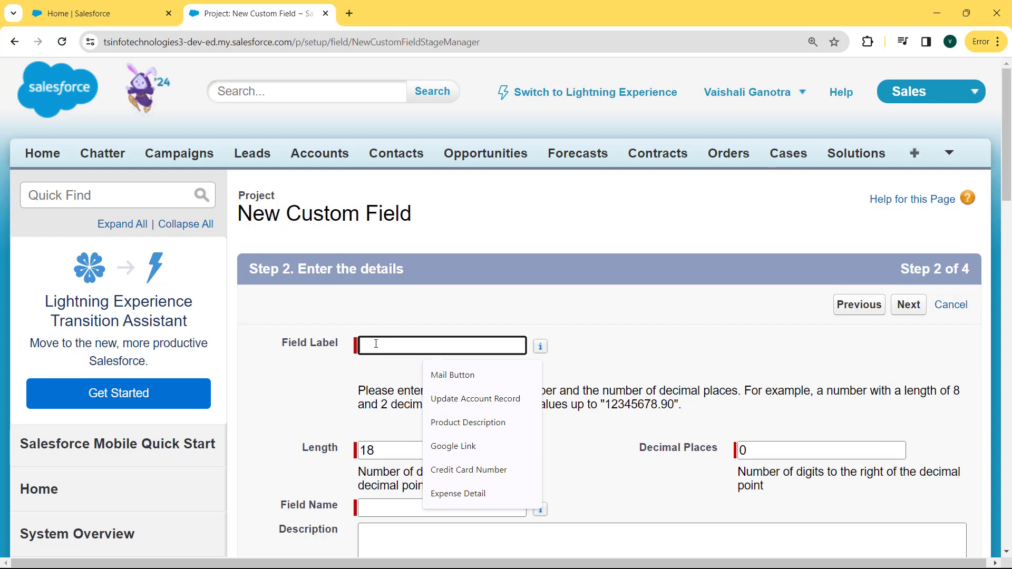
key(ctrl+v)
click(413, 363)
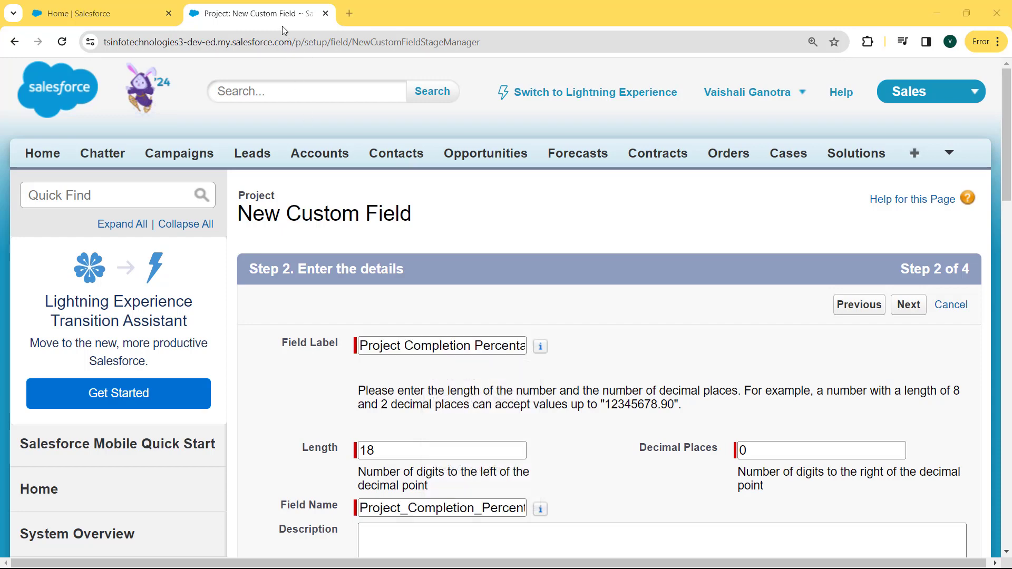
Set the percent field's length to 12 and its decimal places to 4
click(434, 451)
key(BackSpace)
text(2)
click(761, 450)
key(BackSpace)
text(4)
Review the field name filled in for the new percent field
scroll(1009, 224, down, 3)
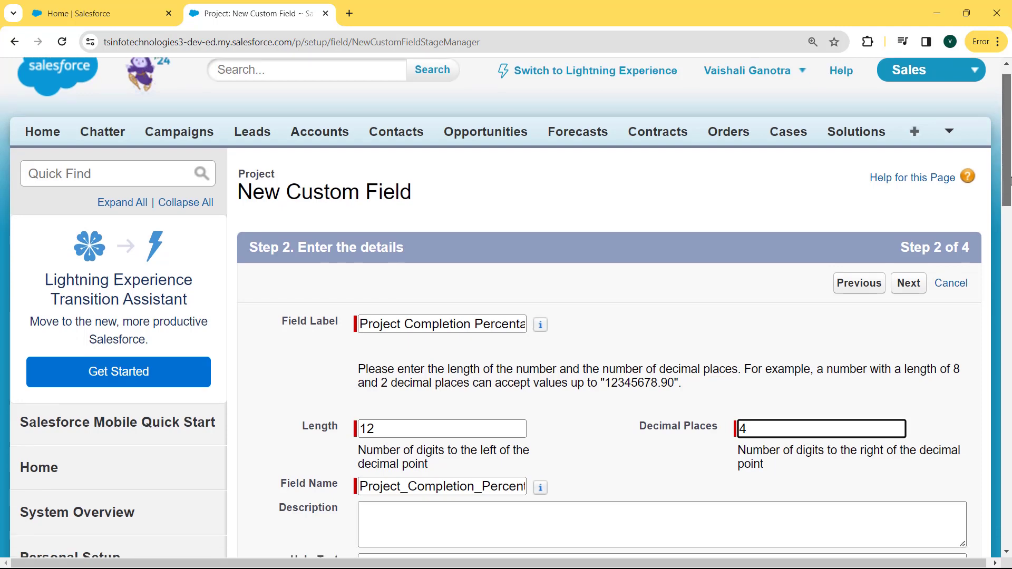
drag(1010, 222, 1010, 232)
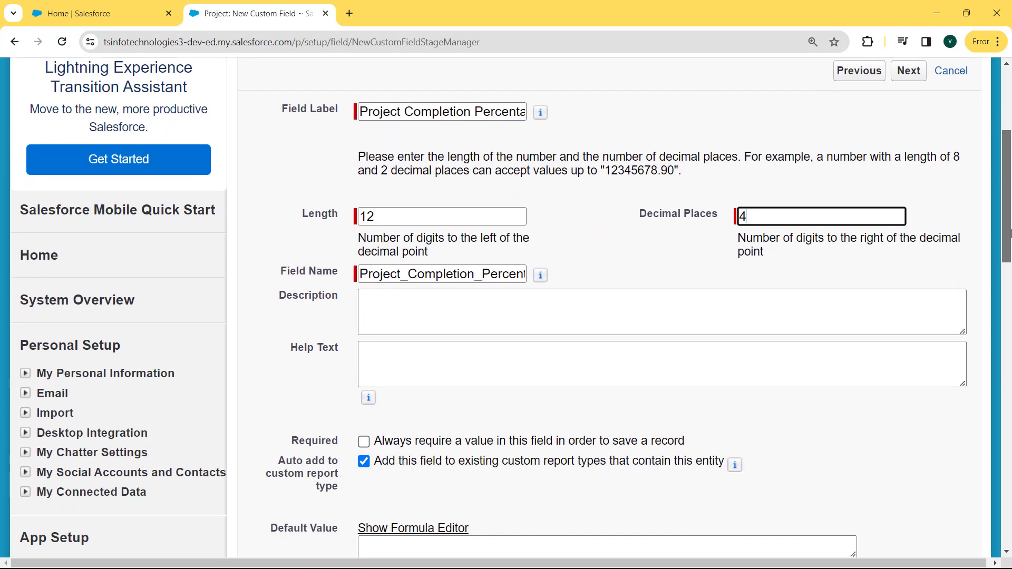
click(362, 274)
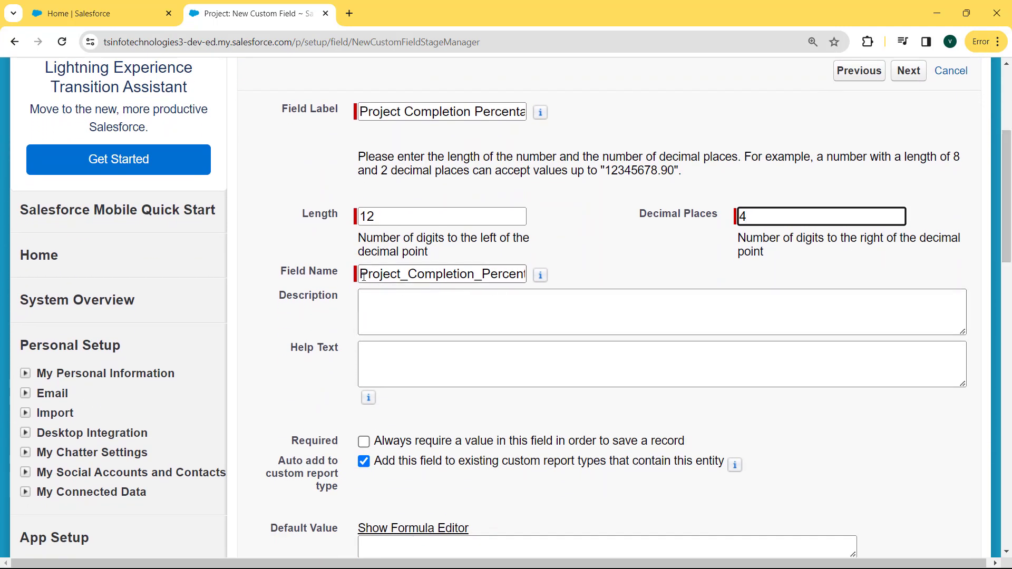
drag(362, 274, 530, 268)
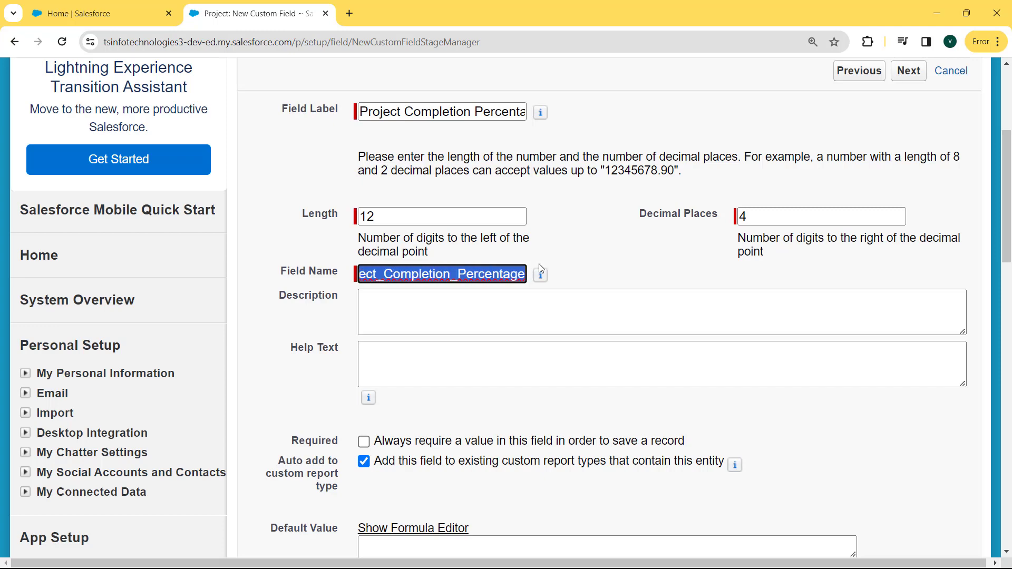
Set the percent field's default value to 0.70 and proceed to field-level security
drag(1005, 254, 1009, 294)
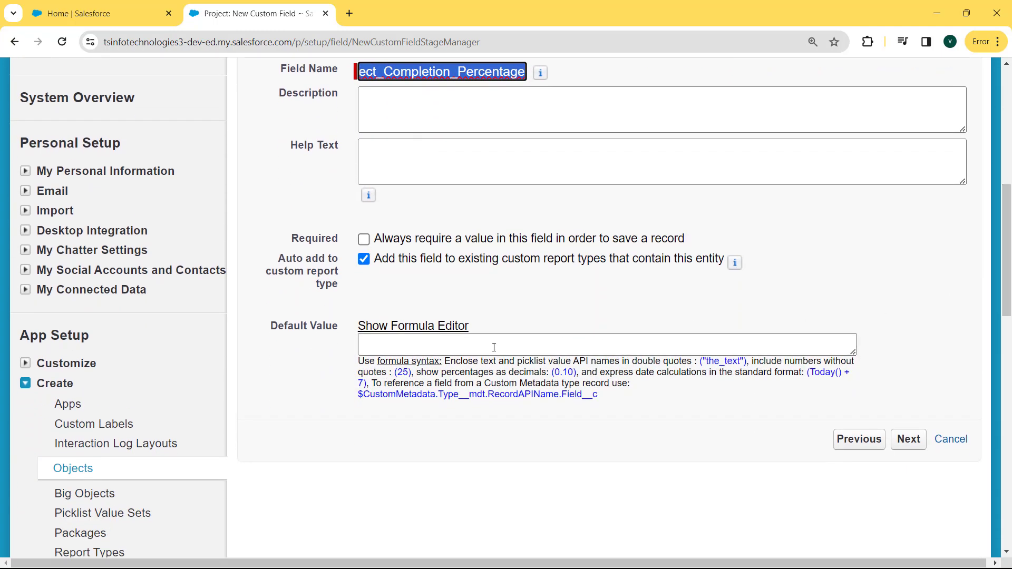
click(494, 348)
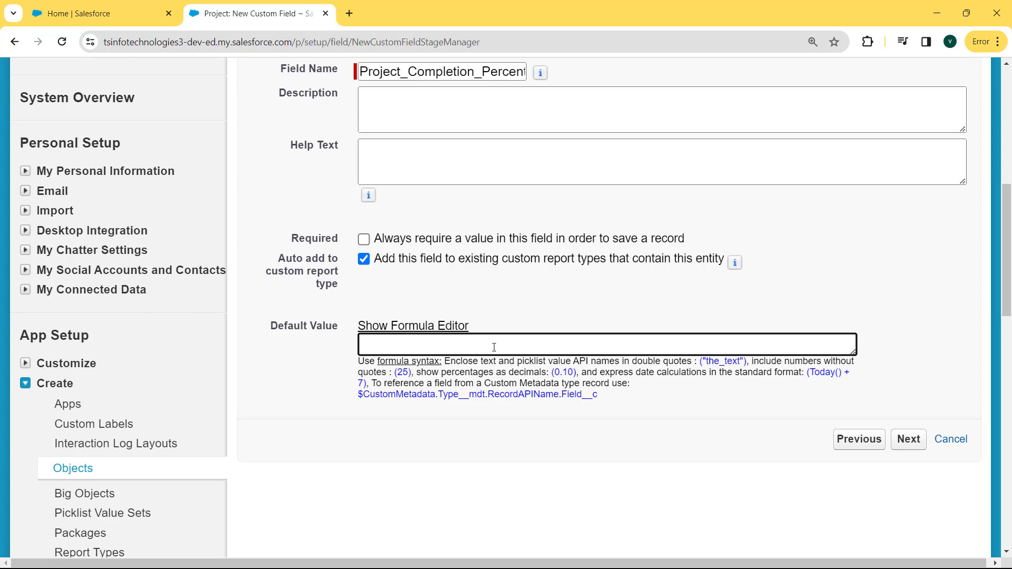
text(0.70)
click(904, 448)
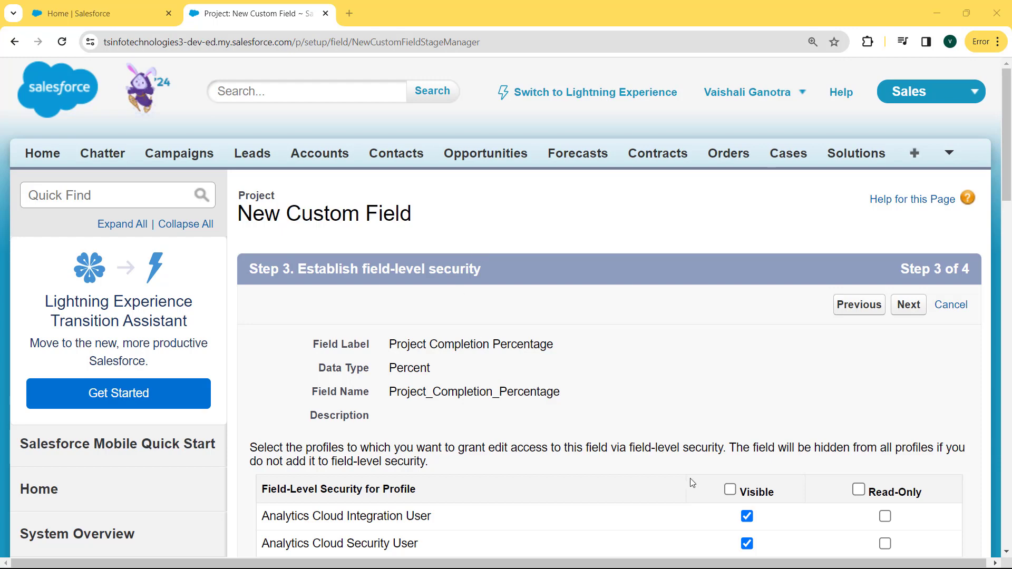
Make the field visible to all profiles, keep it on the Project USA Layout, and save it
click(729, 490)
click(911, 305)
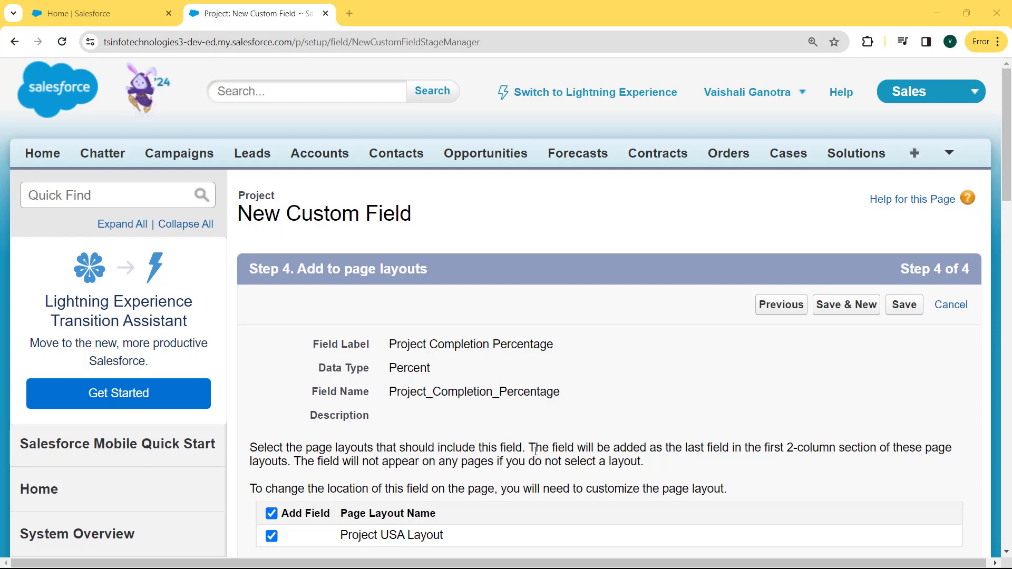
click(905, 304)
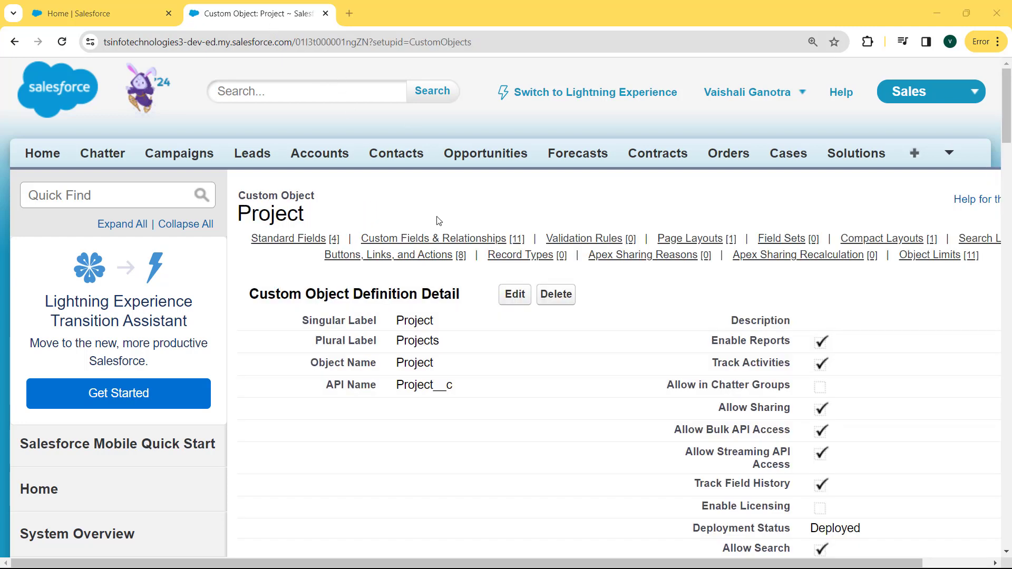
Check the Project object's custom fields list for the new Project Completion Percentage field
scroll(266, 88, down, 10)
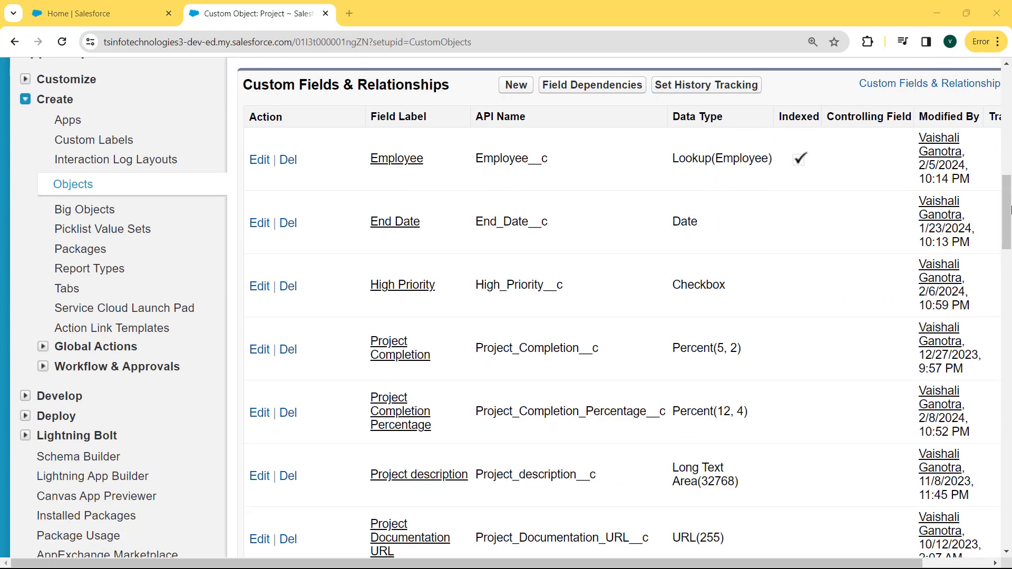
scroll(1011, 209, down, 1)
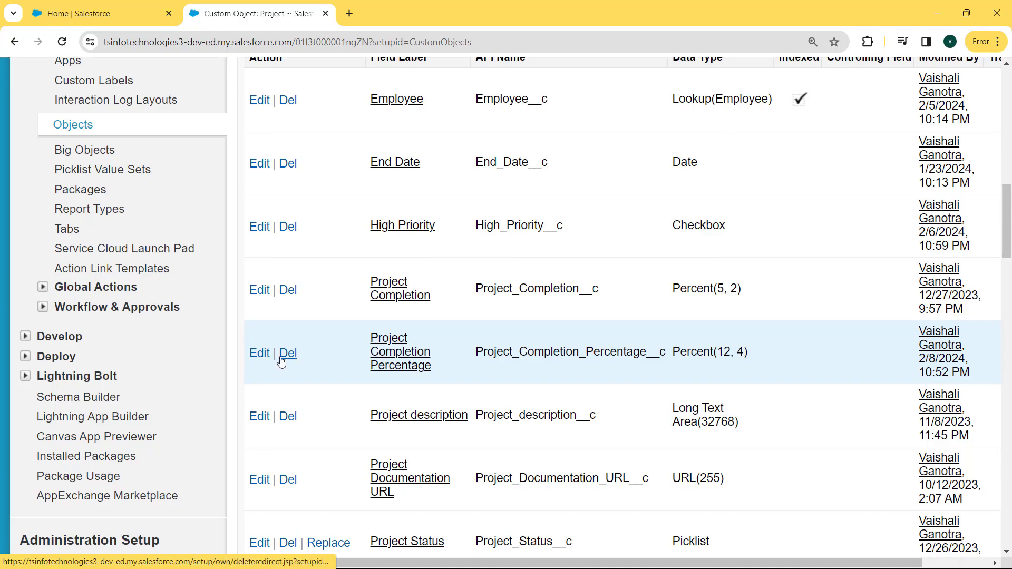
drag(1008, 230, 1010, 103)
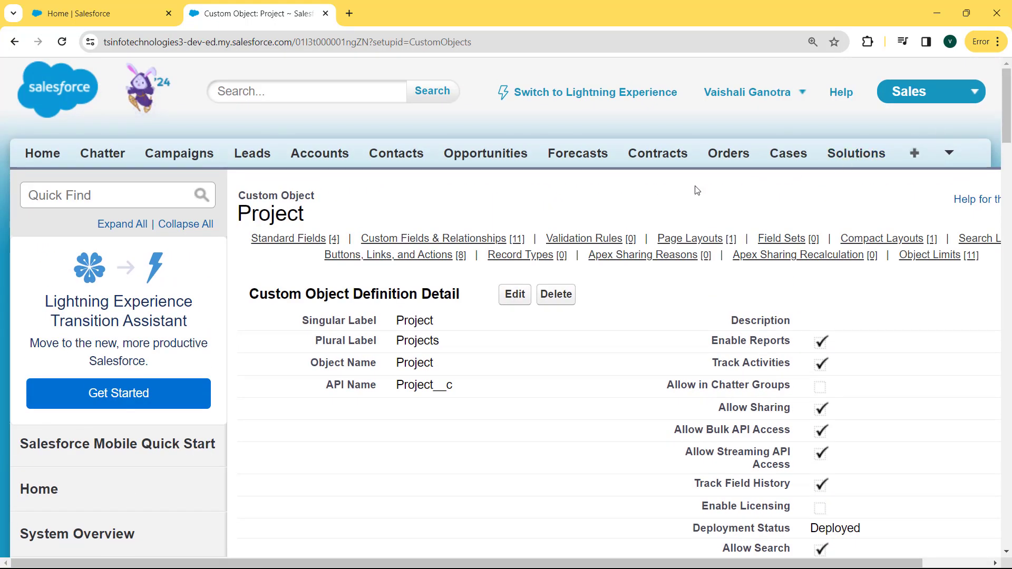
Go to the Projects home page and start a new project record
click(951, 154)
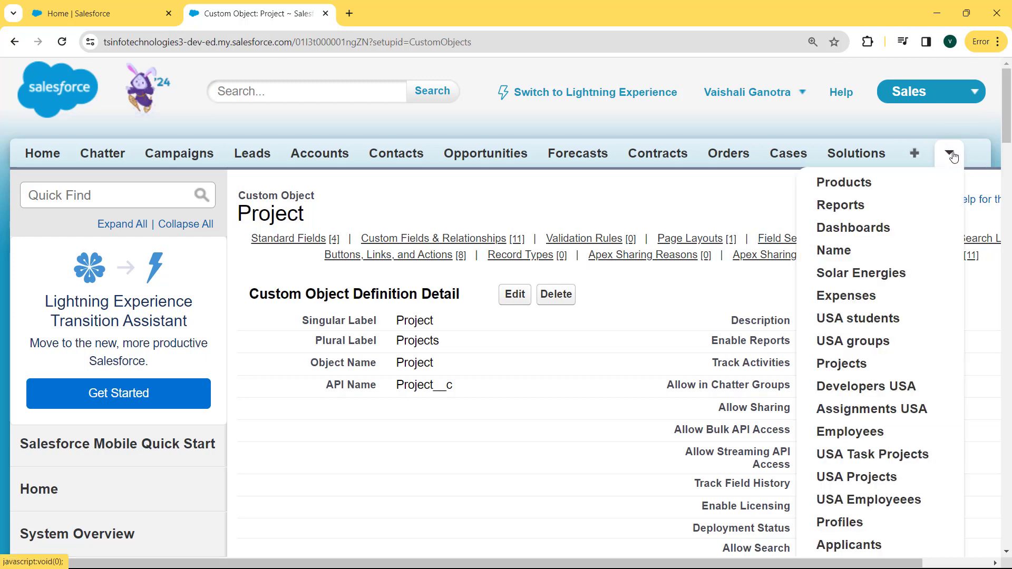
drag(1010, 111, 1010, 135)
click(851, 222)
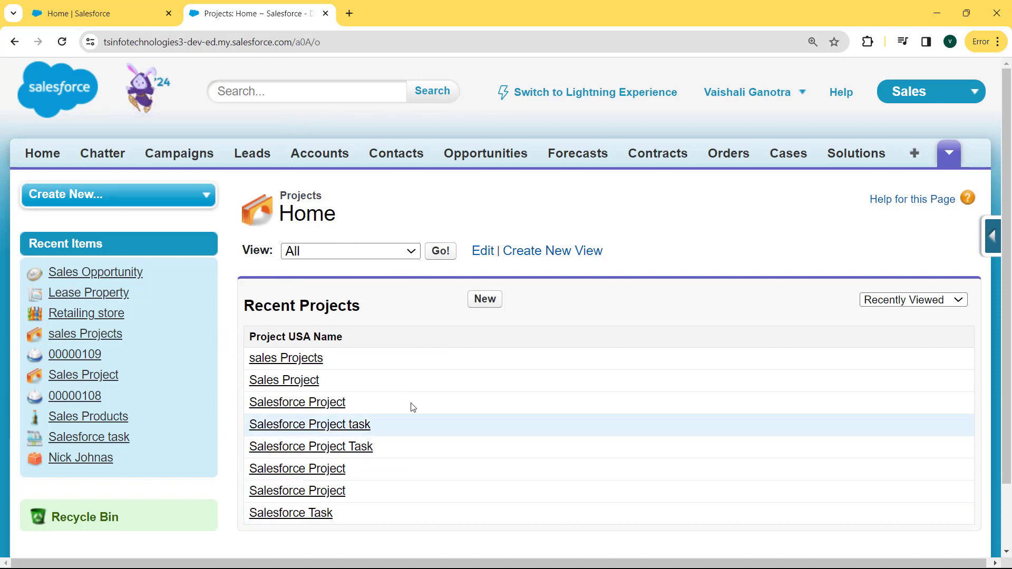
click(485, 300)
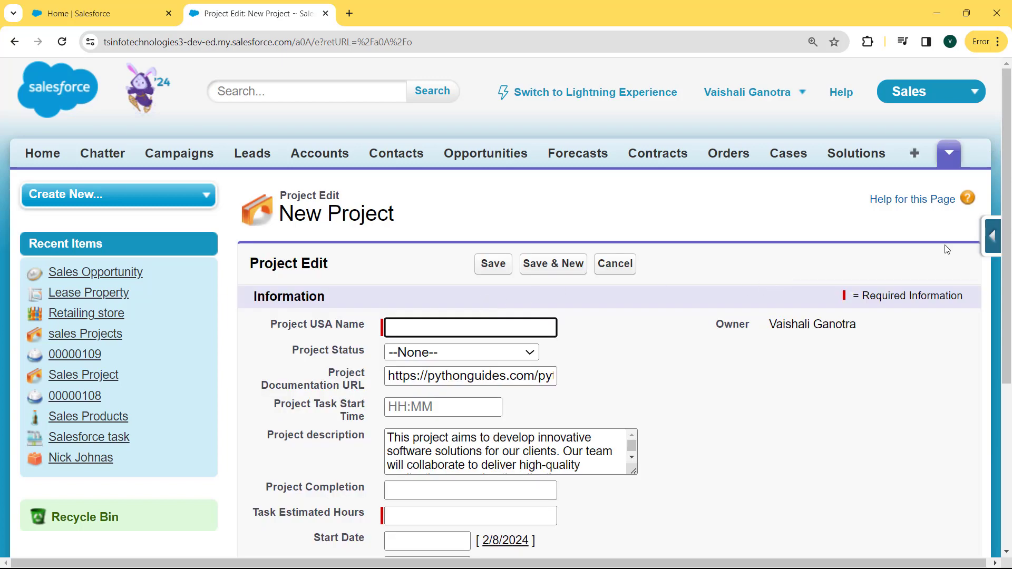
Examine the default value and decimal places of Project Completion Percentage in the new project form
scroll(472, 430, down, 3)
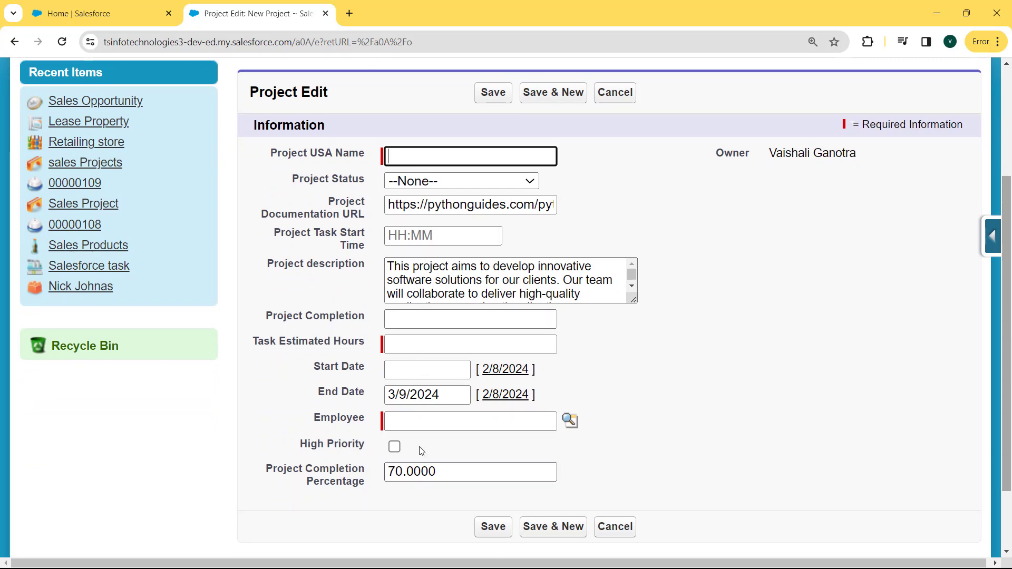
scroll(290, 158, up, 1)
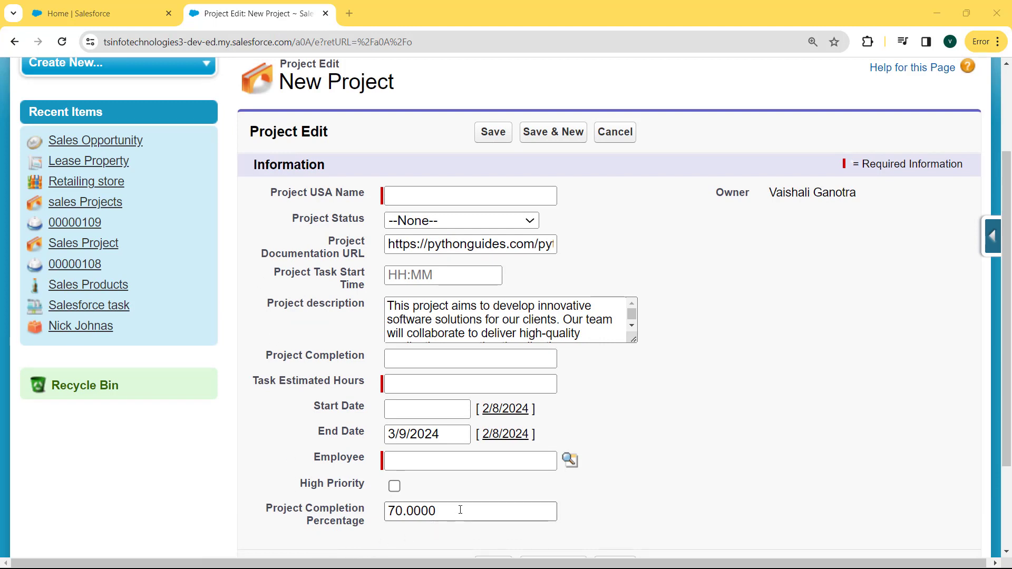
drag(460, 510, 420, 510)
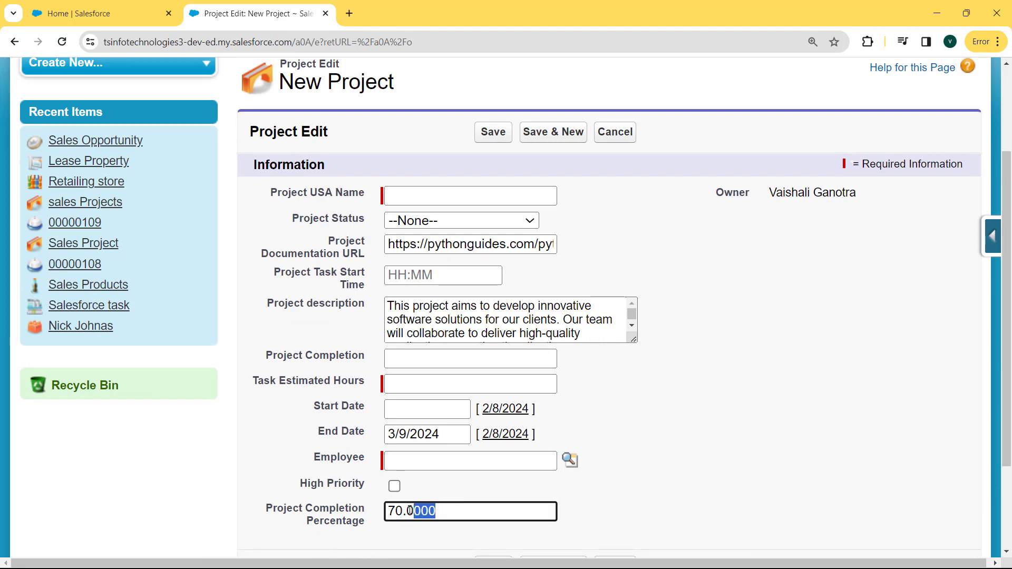